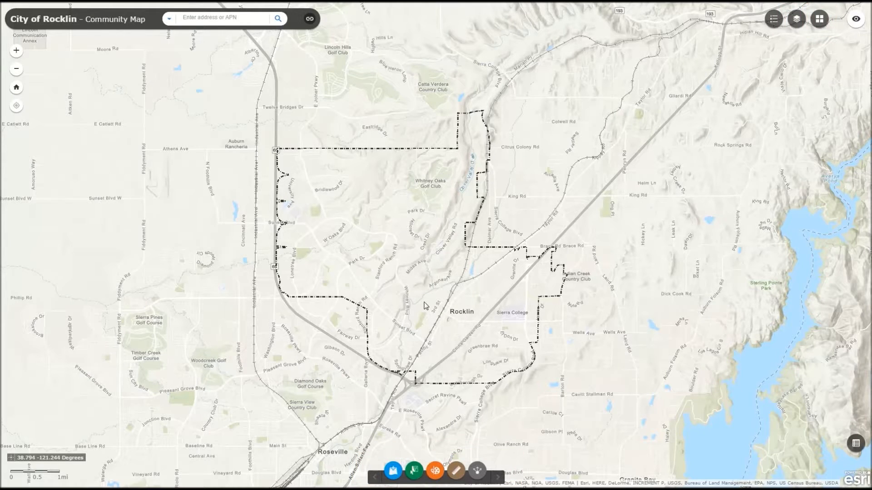
Pan and zoom the map around Rocklin to explore it, and return to the default map extent
{"action": "left_click_drag", "start_coordinate": [425, 306], "coordinate": [358, 196]}
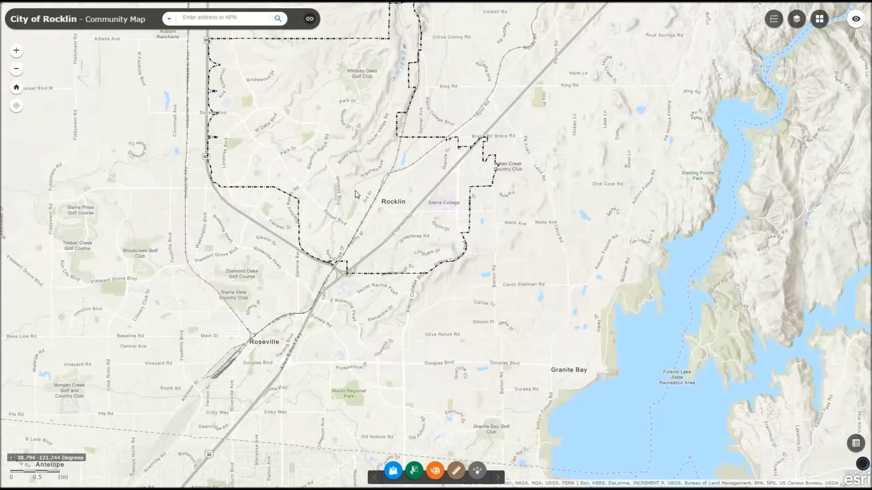
{"action": "left_click_drag", "start_coordinate": [334, 161], "coordinate": [393, 261]}
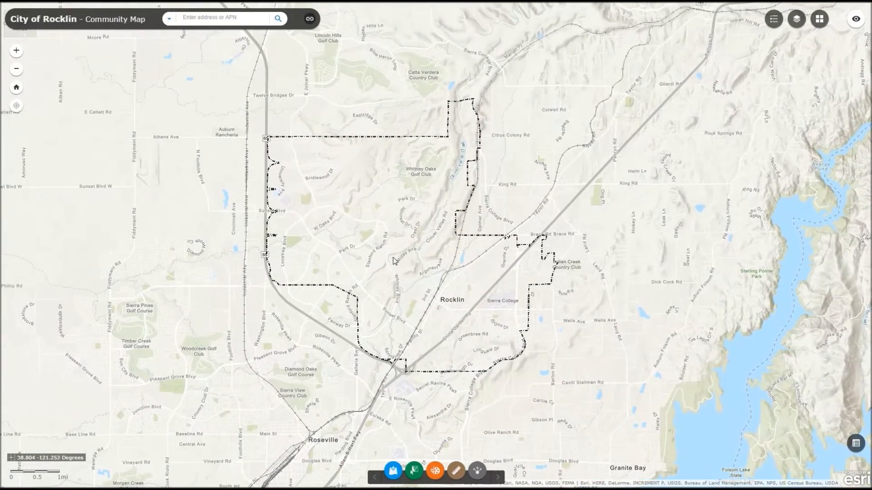
{"action": "scroll", "coordinate": [393, 260], "scroll_direction": "up", "scroll_amount": 1}
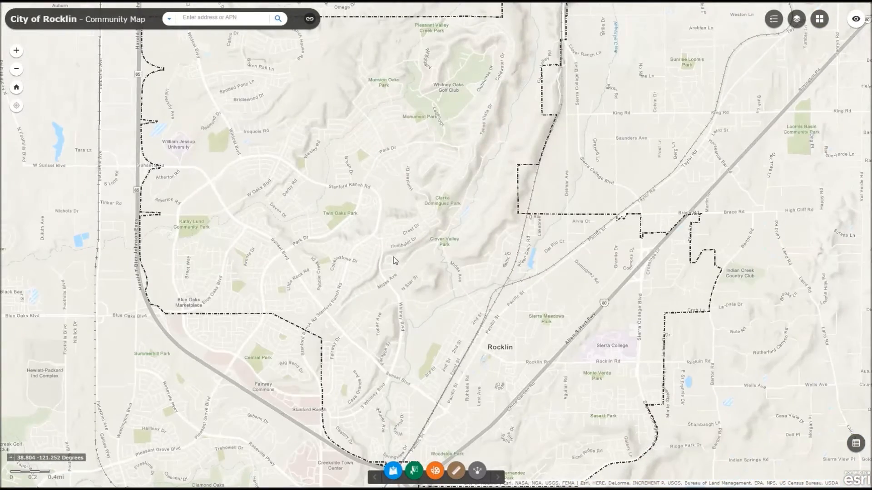
{"action": "scroll", "coordinate": [393, 260], "scroll_direction": "up", "scroll_amount": 1}
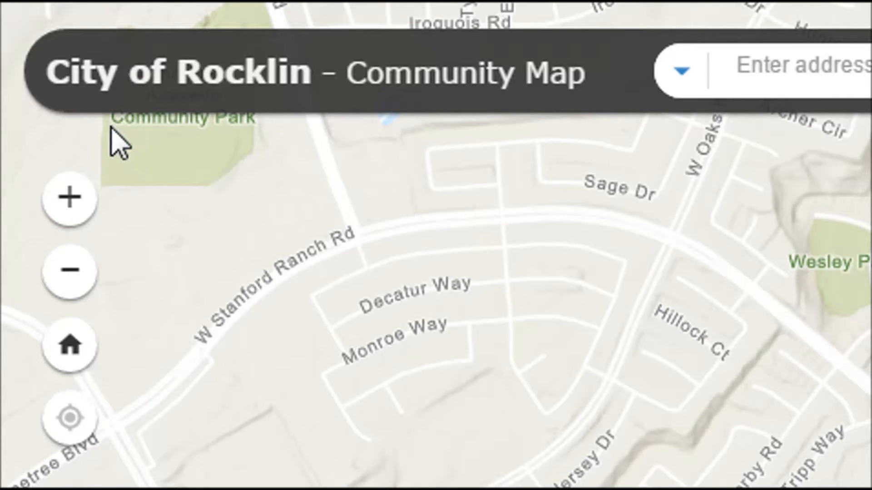
{"action": "left_click", "coordinate": [68, 196]}
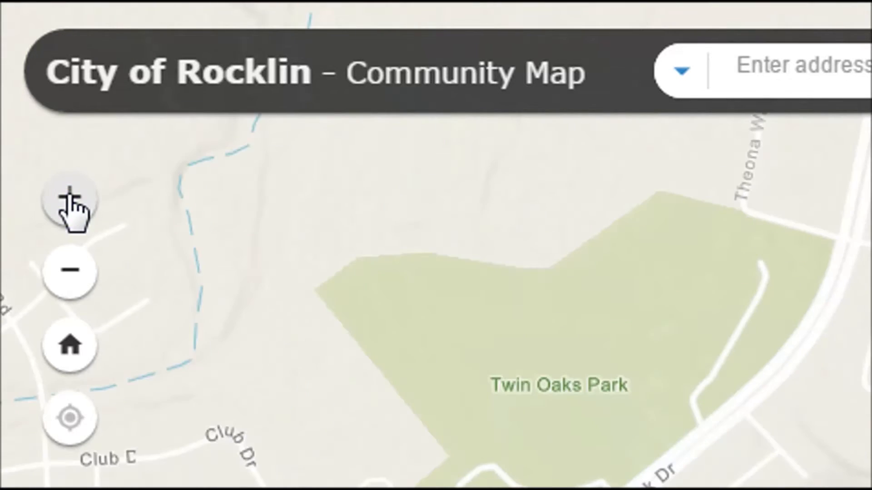
{"action": "left_click", "coordinate": [70, 275]}
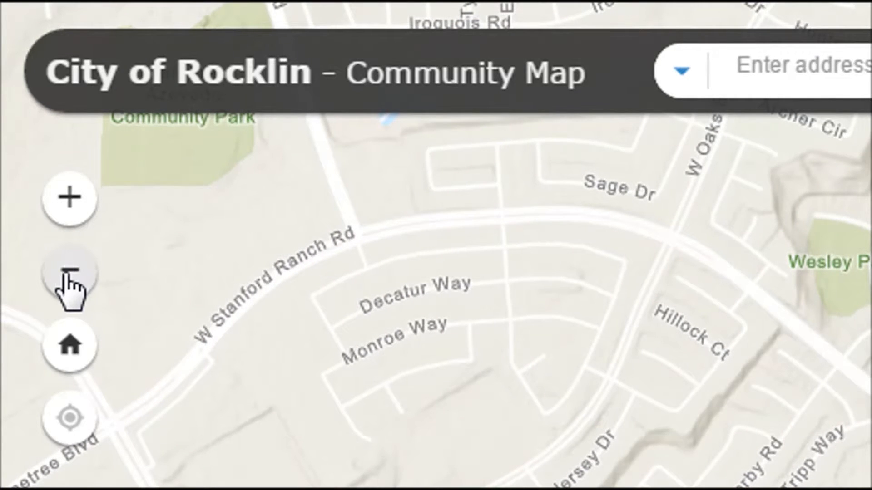
{"action": "left_click", "coordinate": [68, 329]}
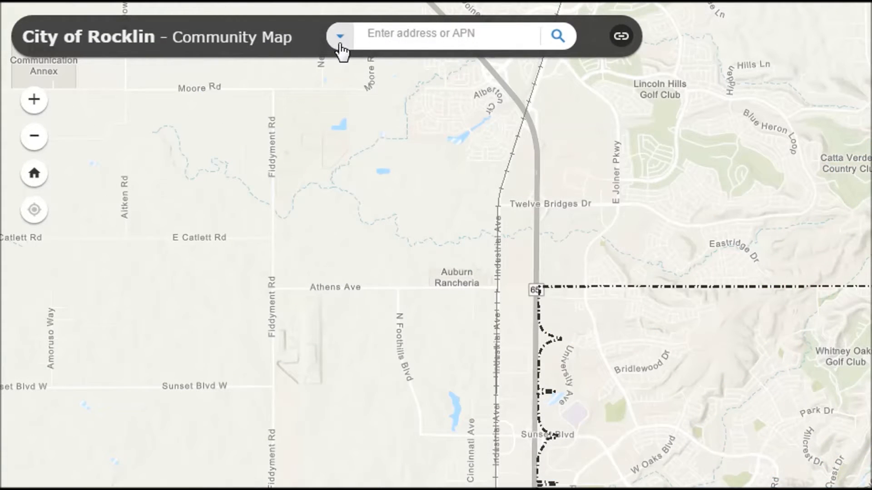
{"action": "left_click", "coordinate": [338, 42]}
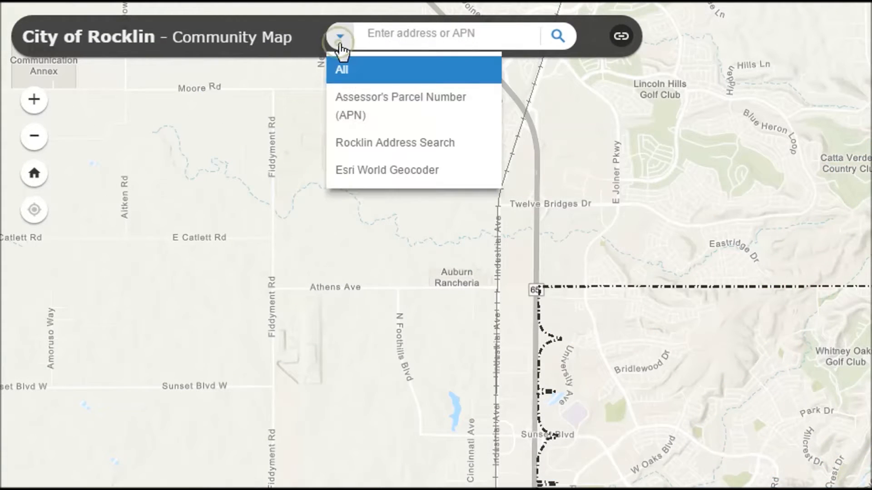
{"action": "left_click", "coordinate": [380, 142]}
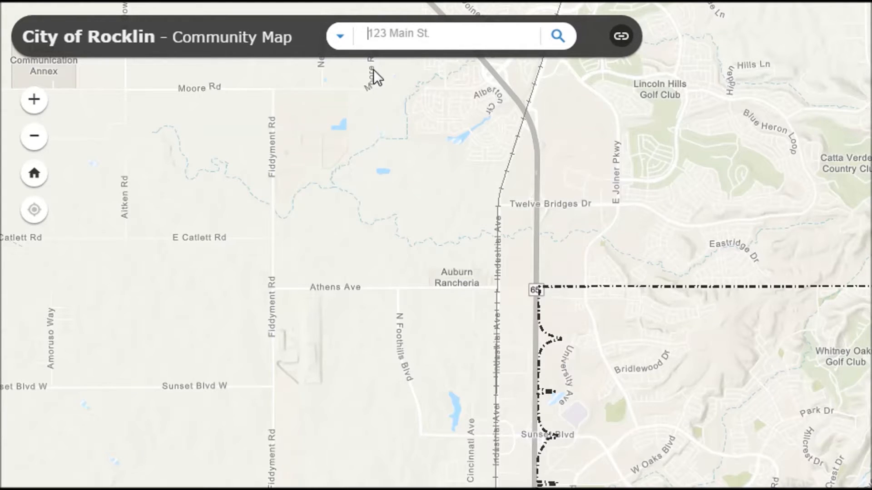
{"action": "left_click", "coordinate": [344, 40]}
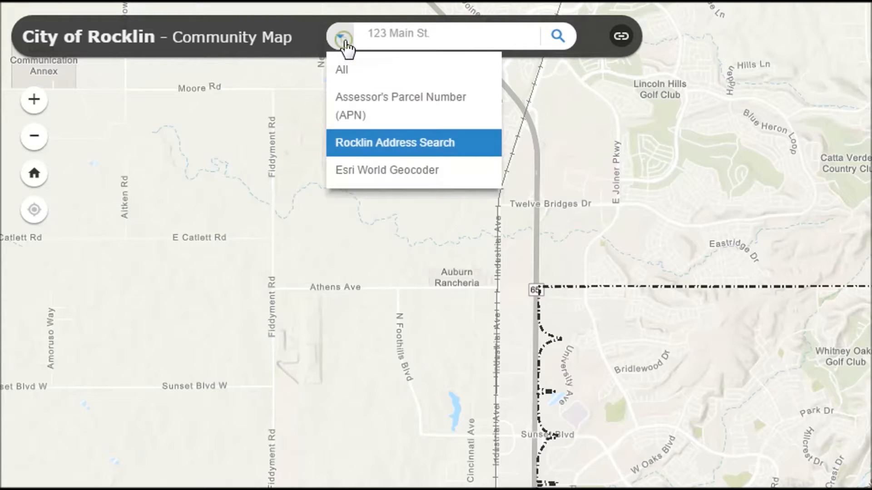
{"action": "left_click", "coordinate": [359, 95]}
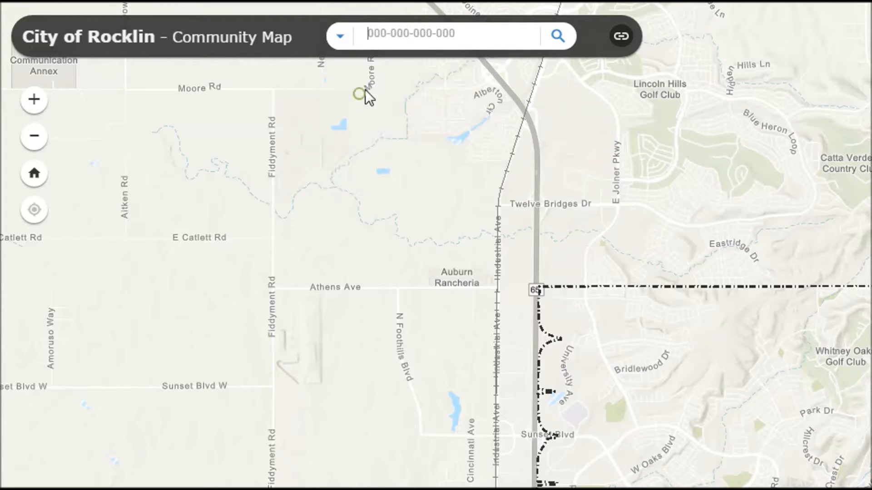
{"action": "type", "text": "017"}
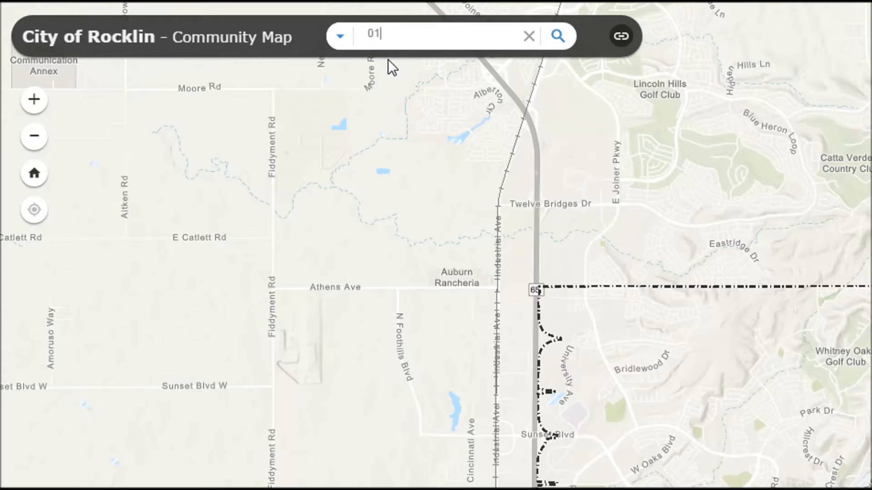
{"action": "type", "text": "-175-017-000"}
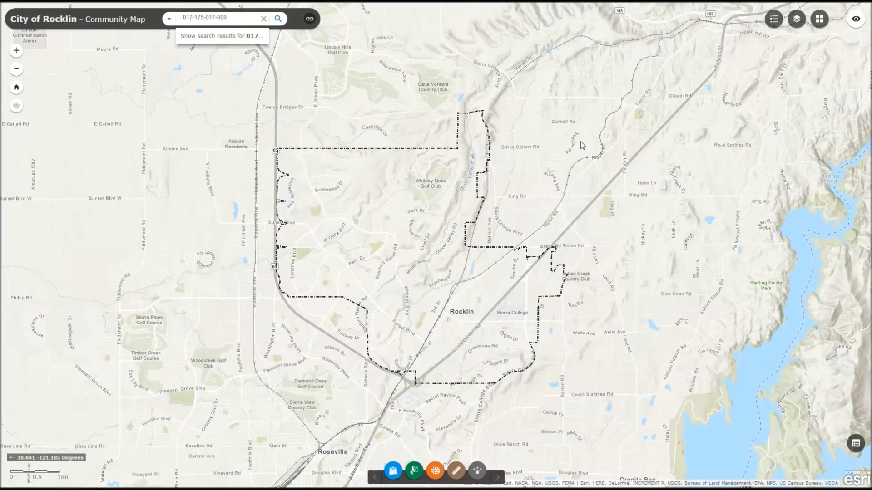
Open the layer list and browse the available operational layers
{"action": "left_click", "coordinate": [798, 21]}
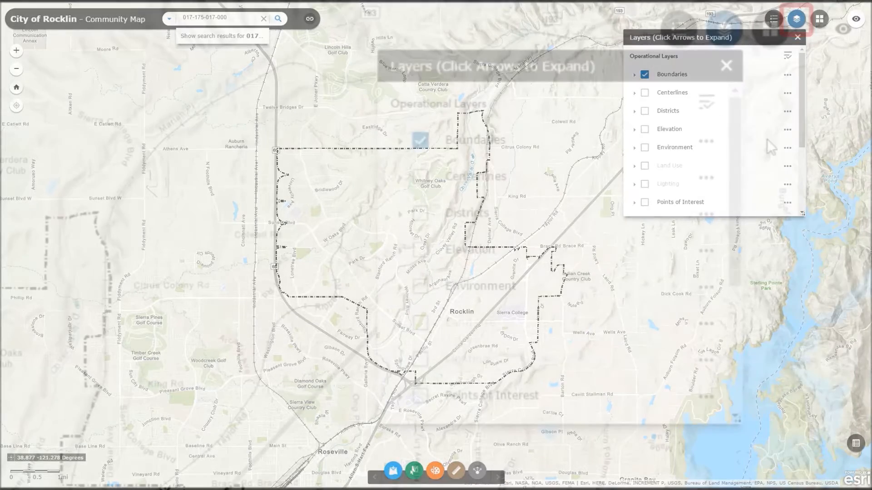
{"action": "left_click_drag", "start_coordinate": [736, 136], "coordinate": [705, 303]}
{"action": "left_click_drag", "start_coordinate": [714, 265], "coordinate": [745, 142]}
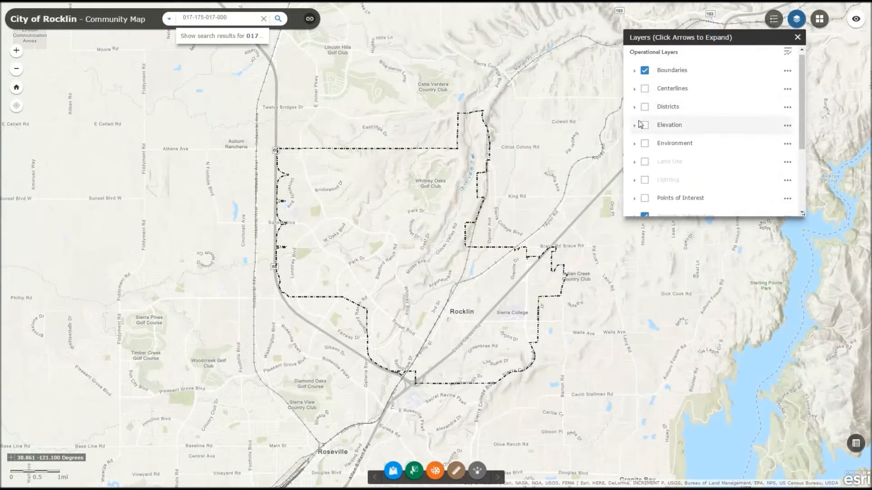
Turn on the Environment layer group, show its Where Are the Goats? layer and hide Open Space
{"action": "left_click", "coordinate": [644, 144]}
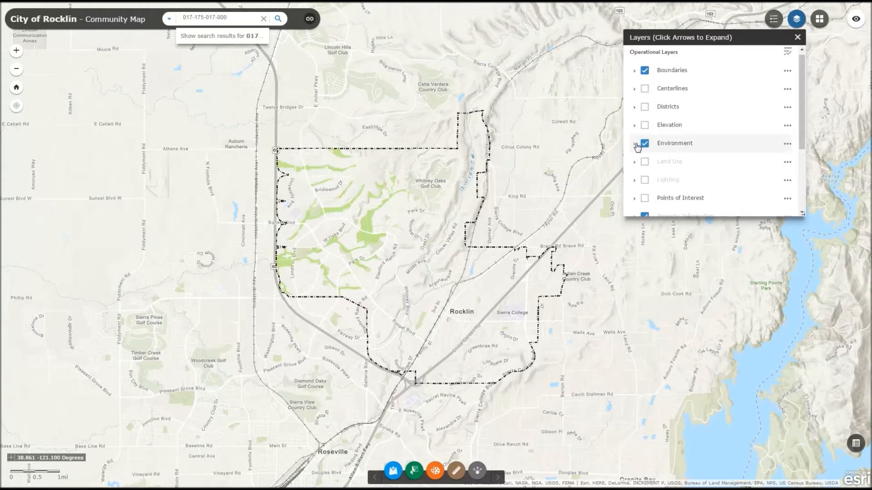
{"action": "left_click", "coordinate": [635, 144]}
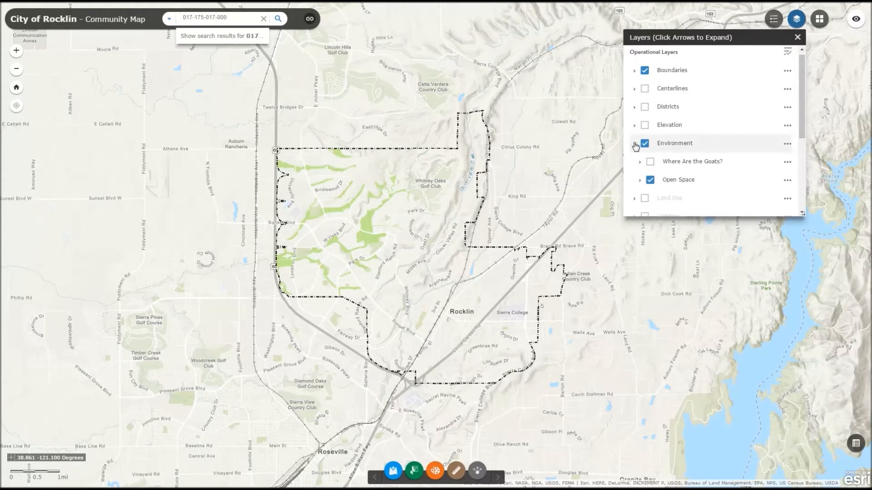
{"action": "left_click", "coordinate": [650, 162]}
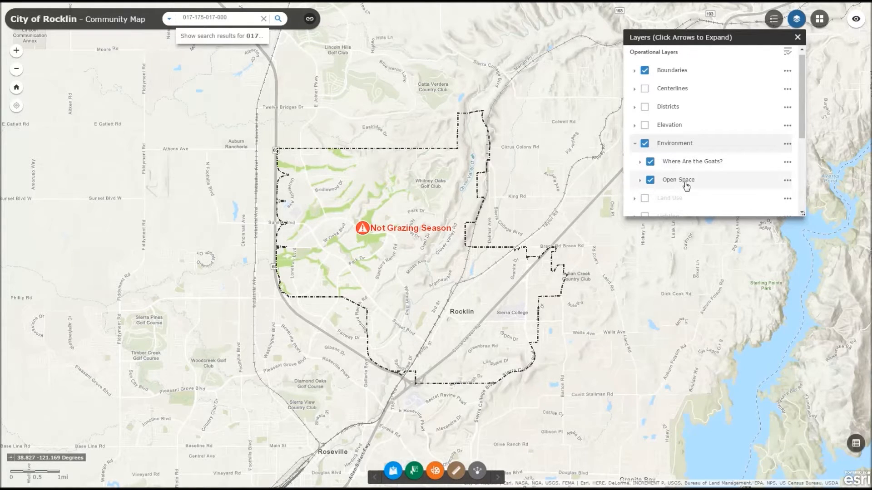
{"action": "left_click", "coordinate": [650, 180]}
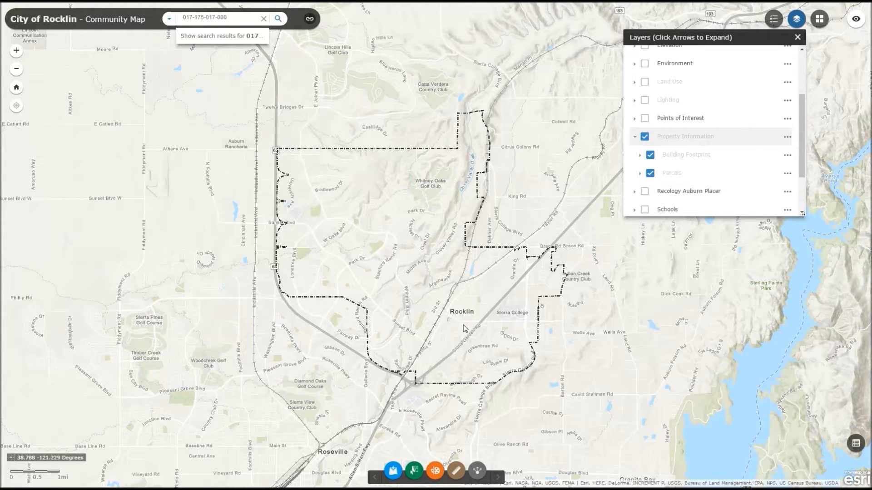
Open the attribute table of the Parcels layer for the downtown area around Rocklin City Hall
{"action": "scroll", "coordinate": [463, 327], "scroll_direction": "up", "scroll_amount": 2}
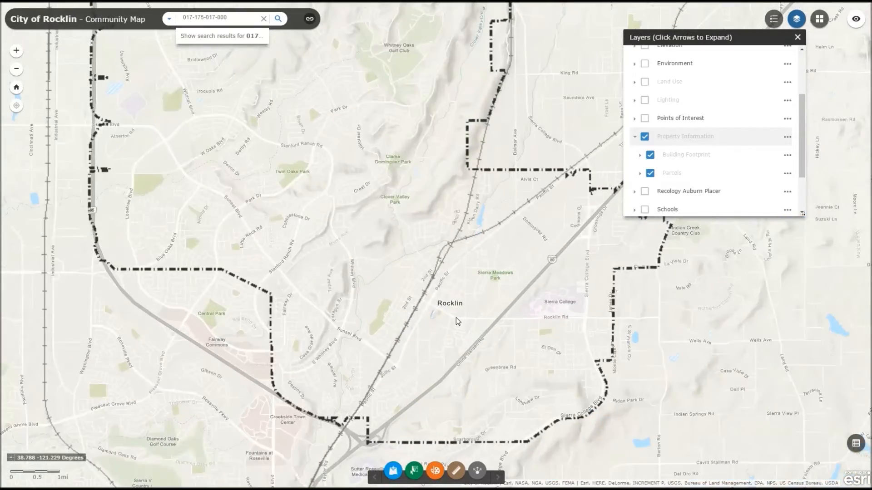
{"action": "scroll", "coordinate": [456, 320], "scroll_direction": "up", "scroll_amount": 3}
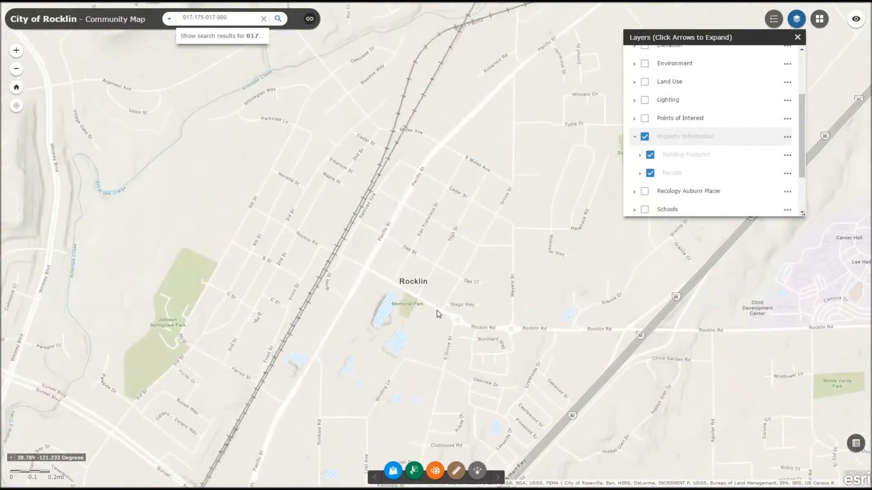
{"action": "scroll", "coordinate": [438, 312], "scroll_direction": "up", "scroll_amount": 2}
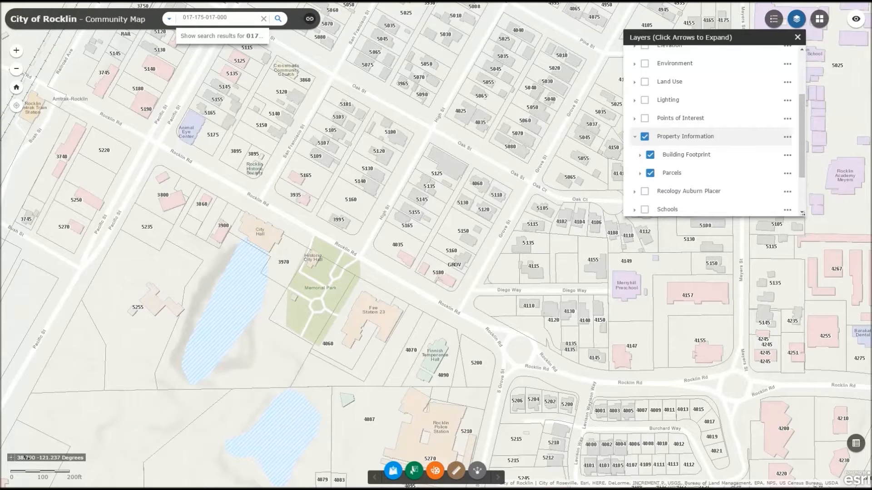
{"action": "left_click", "coordinate": [290, 253]}
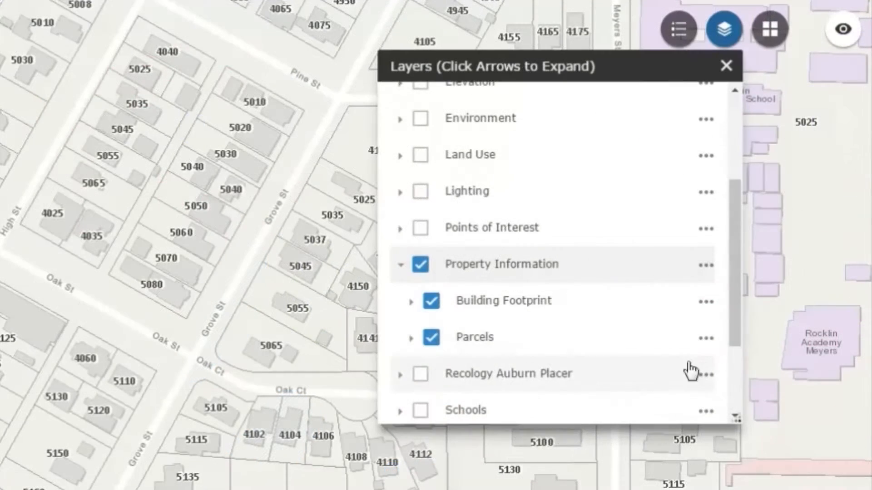
{"action": "left_click", "coordinate": [706, 340]}
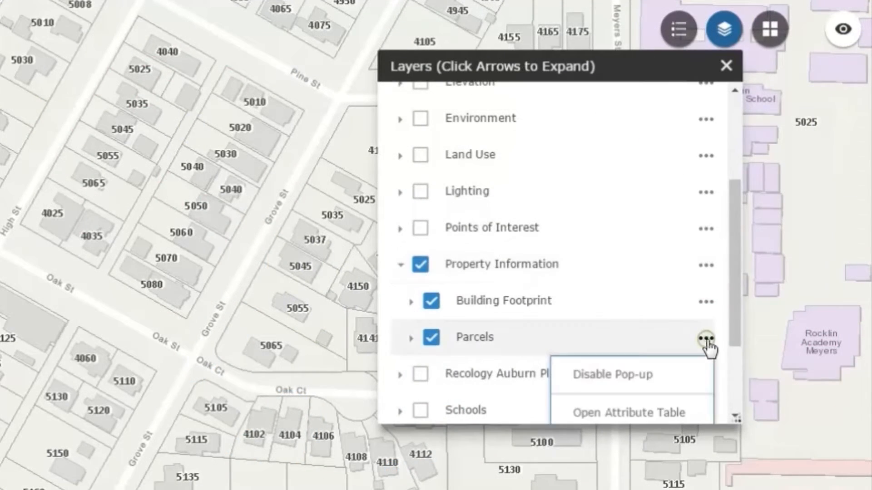
{"action": "left_click", "coordinate": [668, 414]}
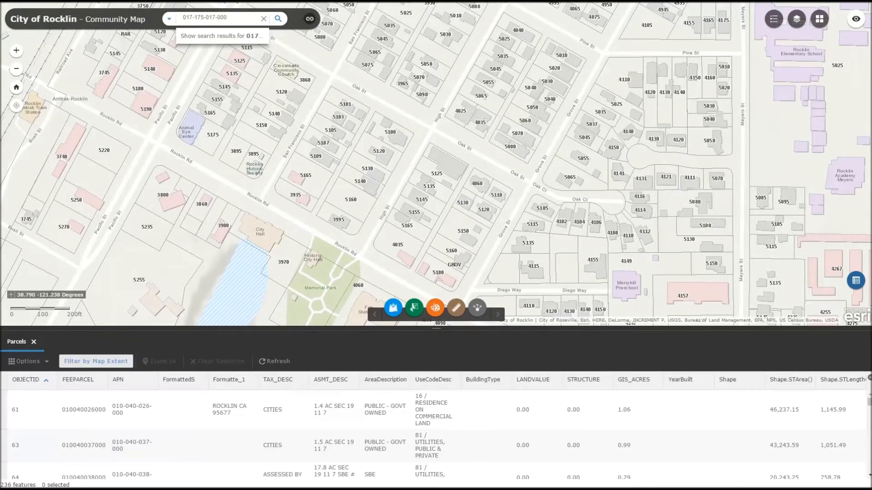
Export all records of the Parcels attribute table to a CSV file
{"action": "left_click", "coordinate": [47, 360]}
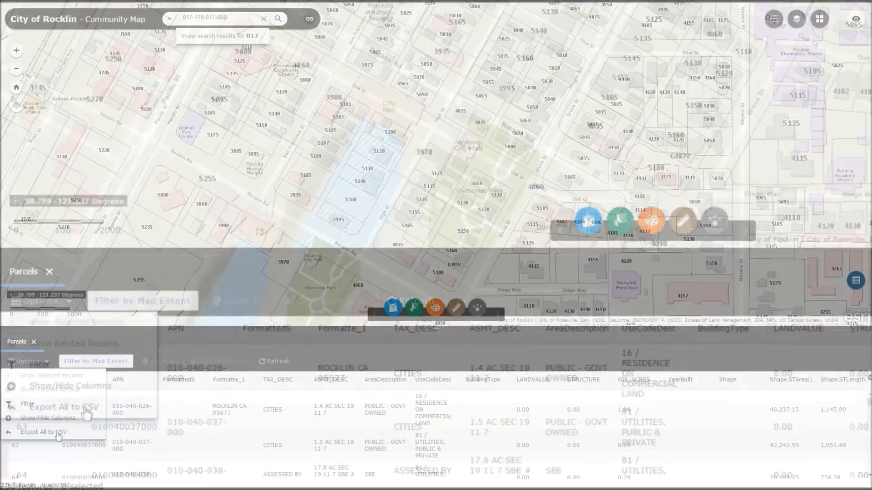
{"action": "left_click", "coordinate": [86, 409]}
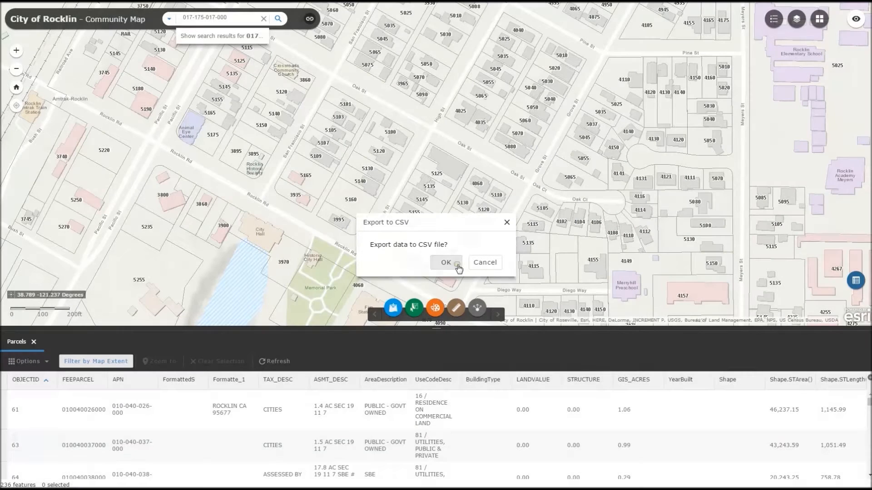
{"action": "left_click", "coordinate": [458, 265]}
Open the downloaded Parcels CSV file in Excel to review it, and close both the file and the Parcels attribute table
{"action": "left_click", "coordinate": [94, 475]}
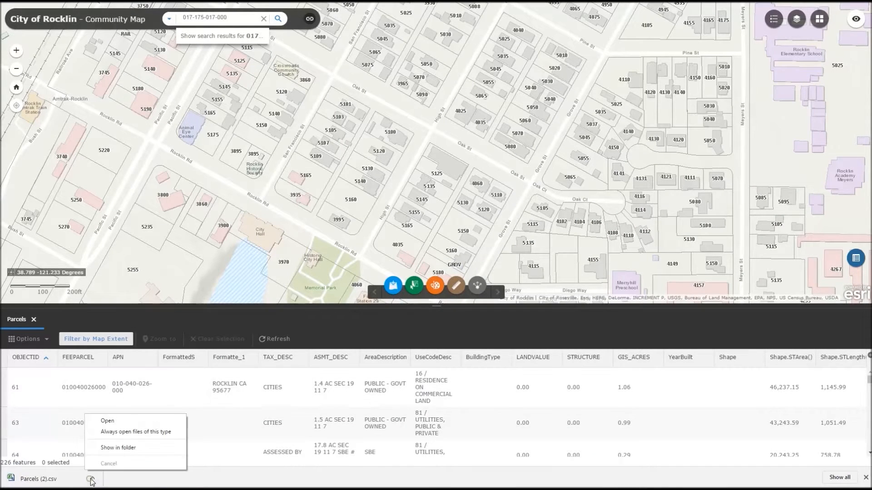
{"action": "left_click", "coordinate": [107, 421]}
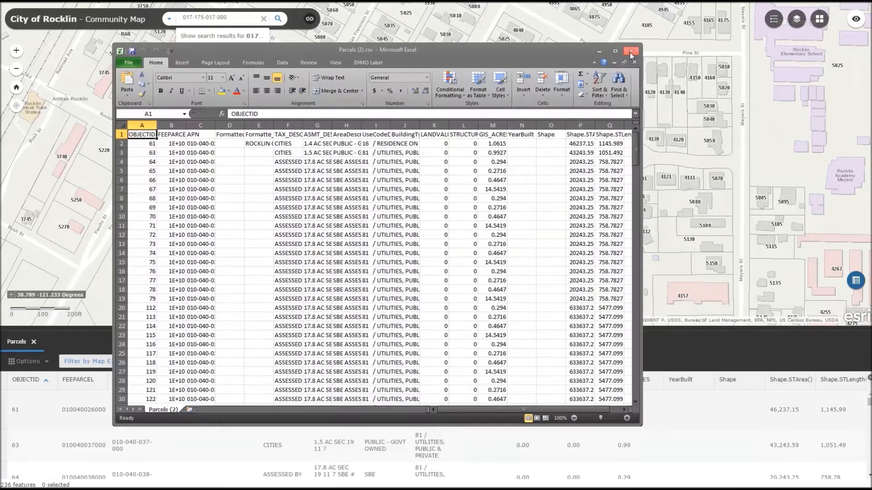
{"action": "left_click", "coordinate": [630, 51]}
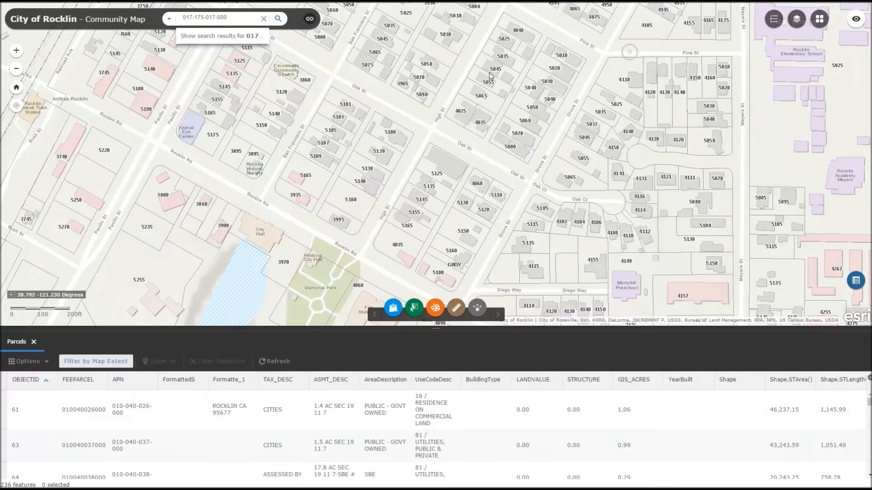
{"action": "left_click", "coordinate": [34, 341]}
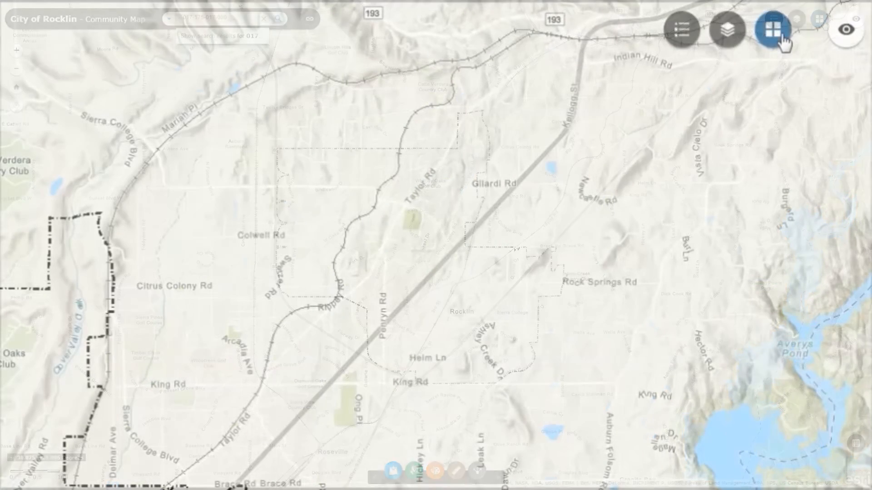
Switch the basemap to Rocklin Aerial 2016 and inspect the imagery up close
{"action": "left_click", "coordinate": [783, 40]}
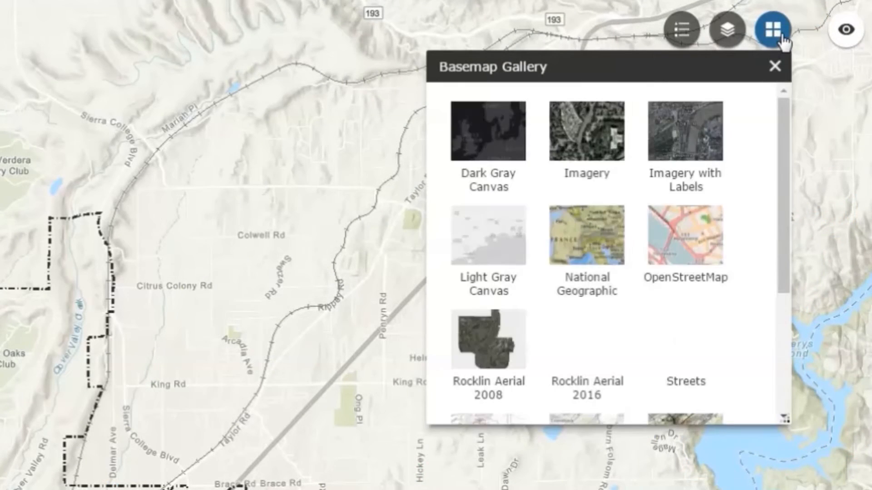
{"action": "left_click", "coordinate": [571, 346]}
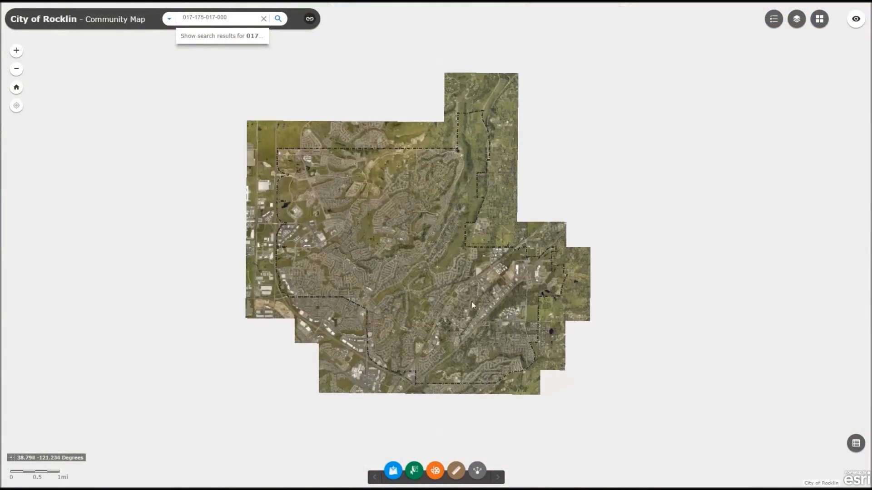
{"action": "scroll", "coordinate": [472, 305], "scroll_direction": "up", "scroll_amount": 3}
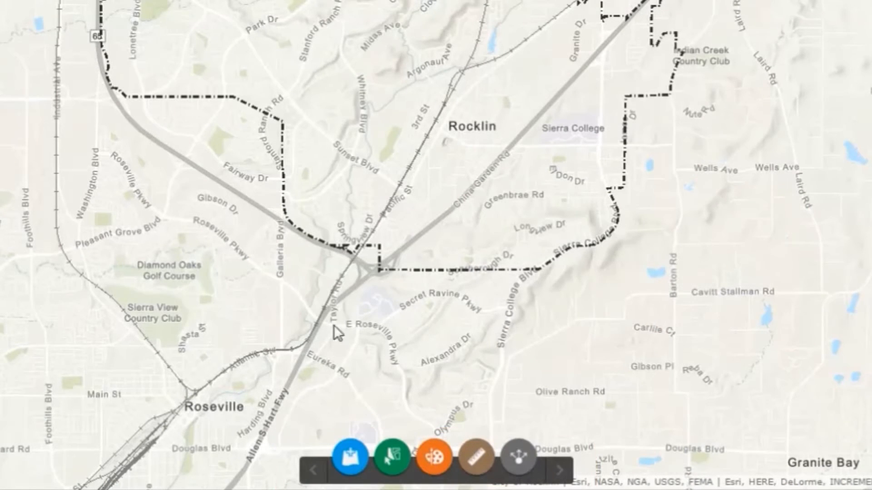
Add the Rocklin Parks map service from My Organization to the map, and remove it again
{"action": "left_click", "coordinate": [350, 457]}
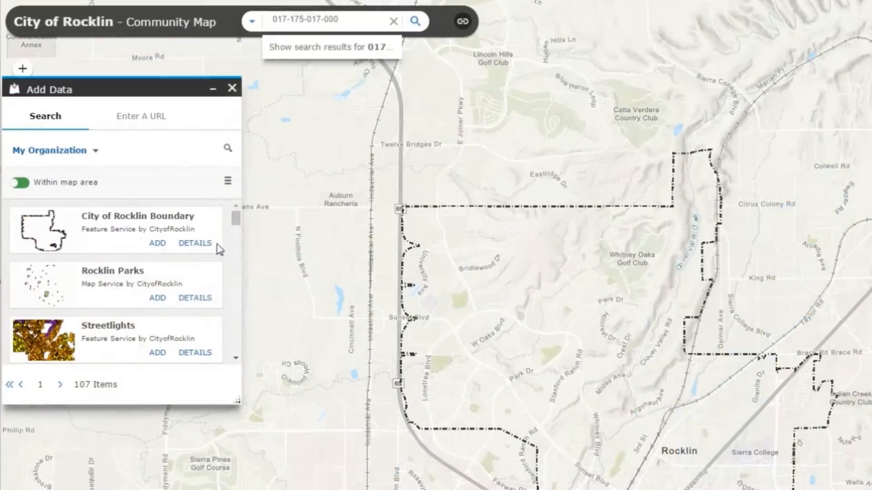
{"action": "left_click", "coordinate": [160, 300]}
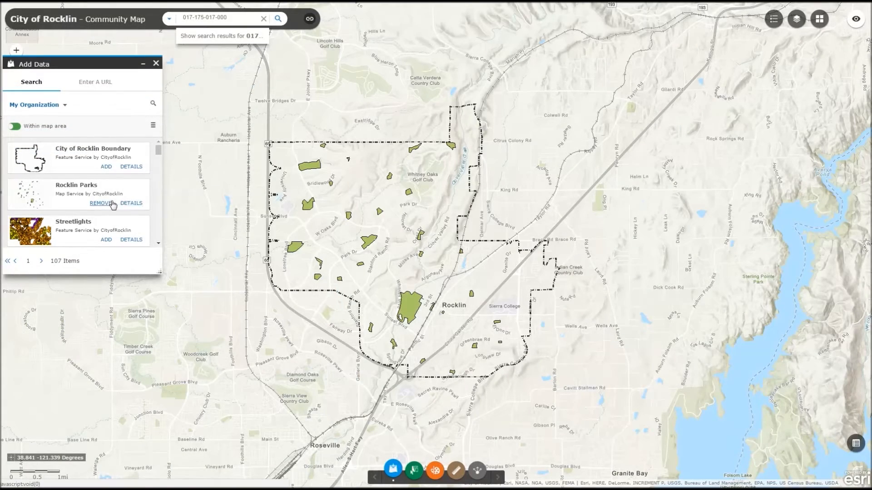
{"action": "left_click", "coordinate": [111, 203]}
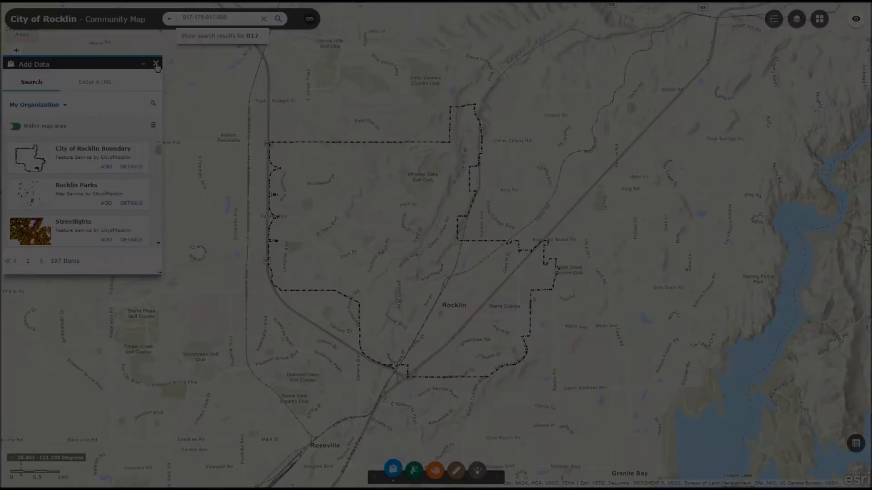
{"action": "left_click", "coordinate": [155, 65]}
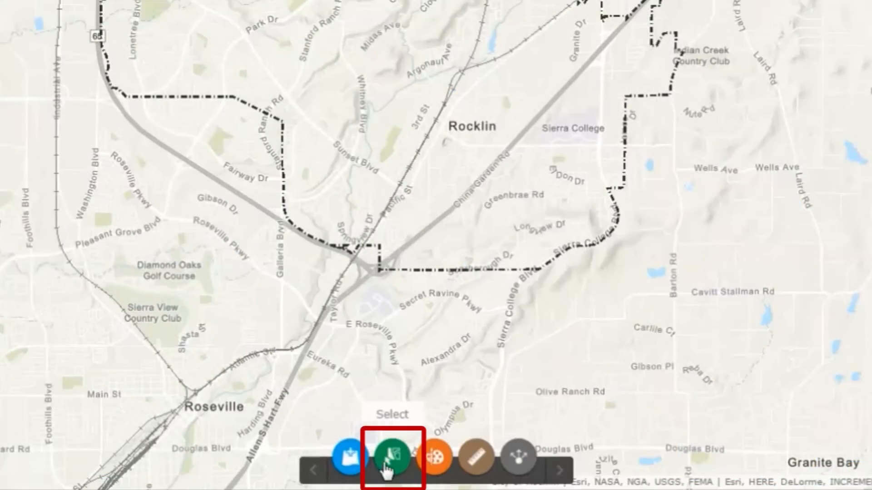
Make the Parcels layer selectable in the Select tool for the downtown Rocklin area
{"action": "left_click", "coordinate": [399, 459]}
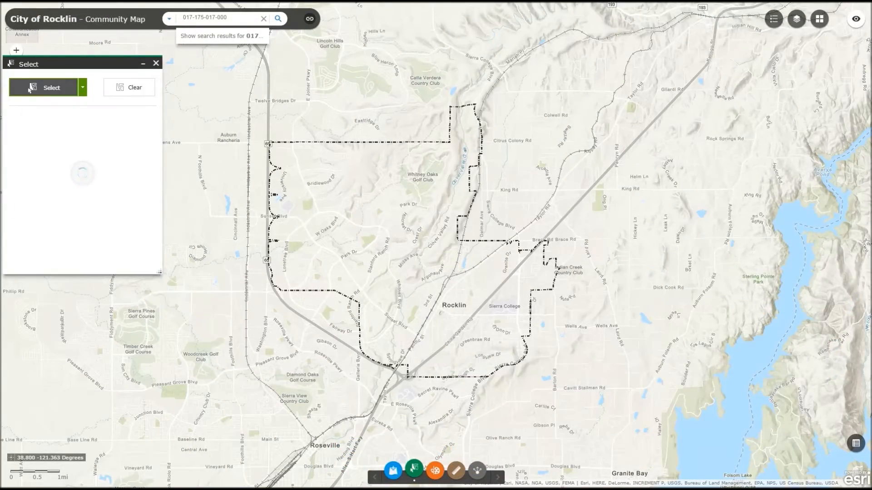
{"action": "left_click_drag", "start_coordinate": [153, 127], "coordinate": [148, 205]}
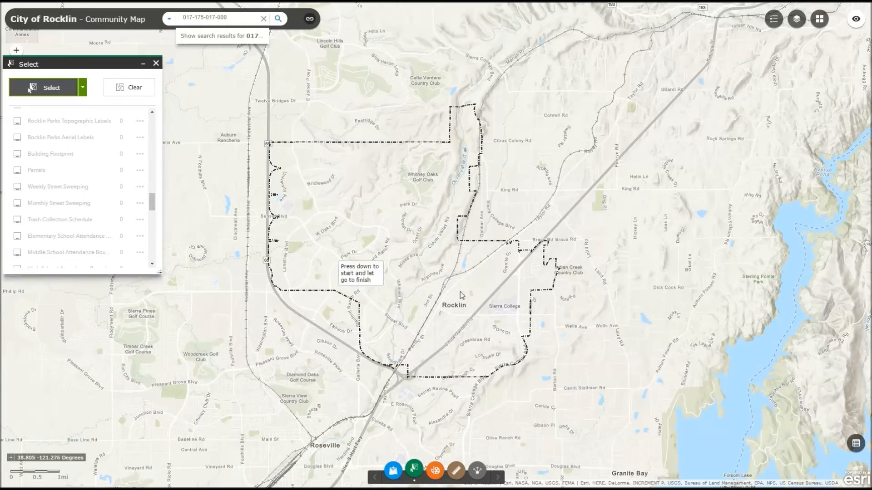
{"action": "scroll", "coordinate": [456, 298], "scroll_direction": "up", "scroll_amount": 1}
{"action": "scroll", "coordinate": [426, 332], "scroll_direction": "up", "scroll_amount": 1}
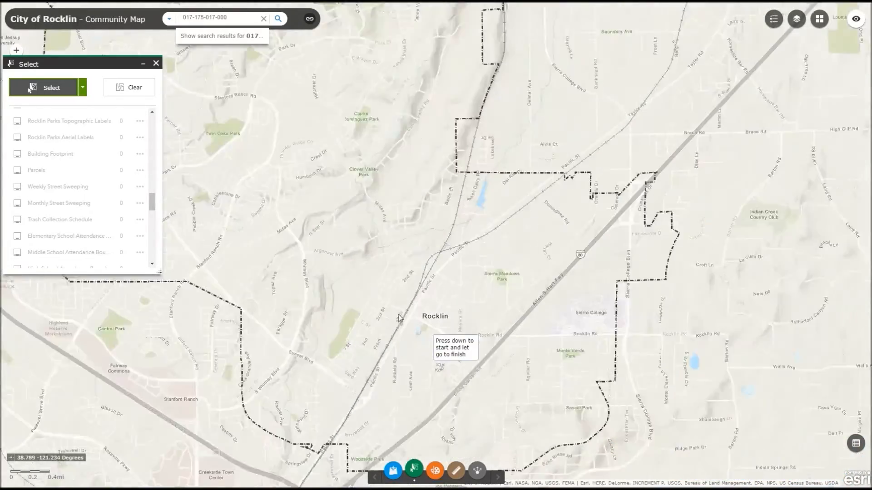
{"action": "scroll", "coordinate": [439, 268], "scroll_direction": "up", "scroll_amount": 1}
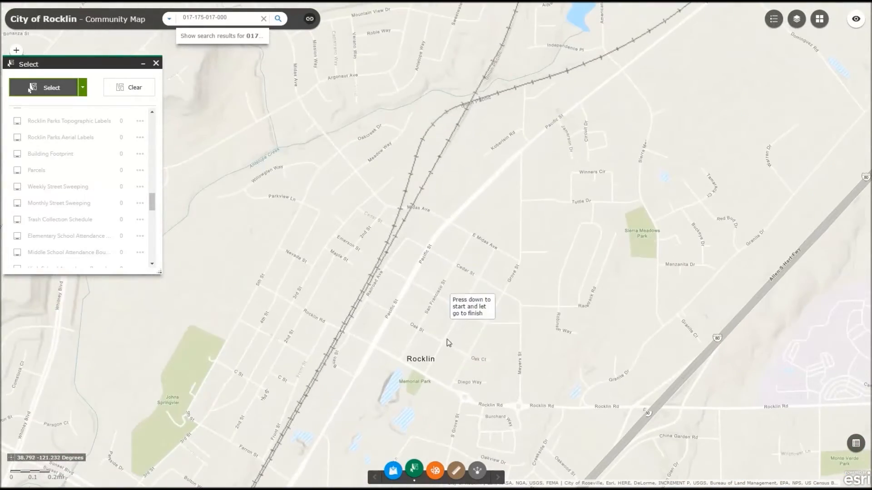
{"action": "scroll", "coordinate": [453, 349], "scroll_direction": "up", "scroll_amount": 1}
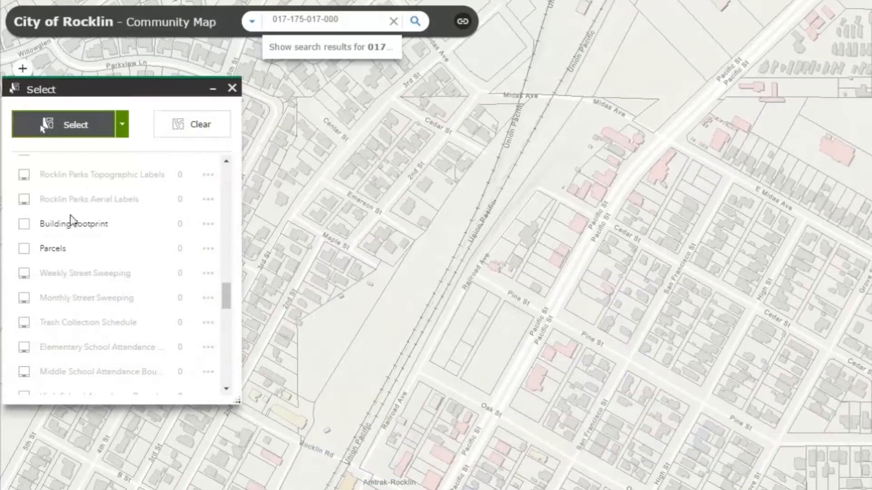
{"action": "left_click", "coordinate": [26, 249]}
Select by polygon the parcels in the block between San Francisco St, Pine St, High St and Oak St
{"action": "left_click", "coordinate": [121, 124]}
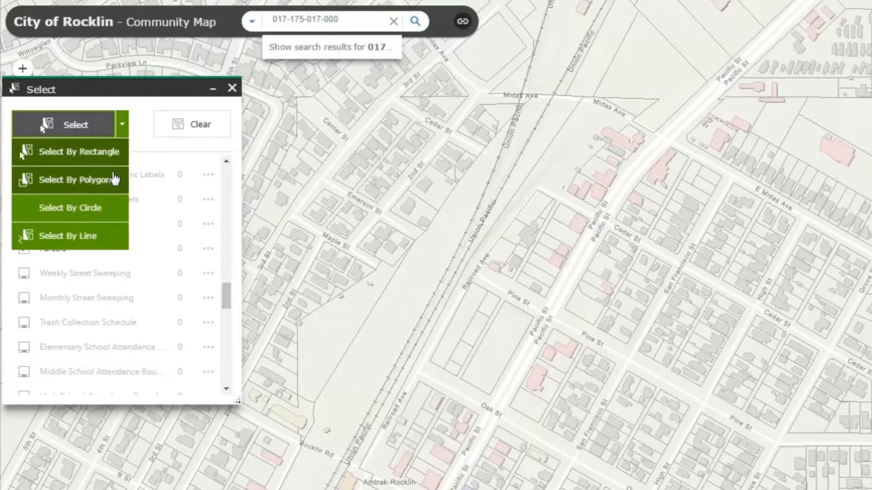
{"action": "left_click", "coordinate": [109, 191]}
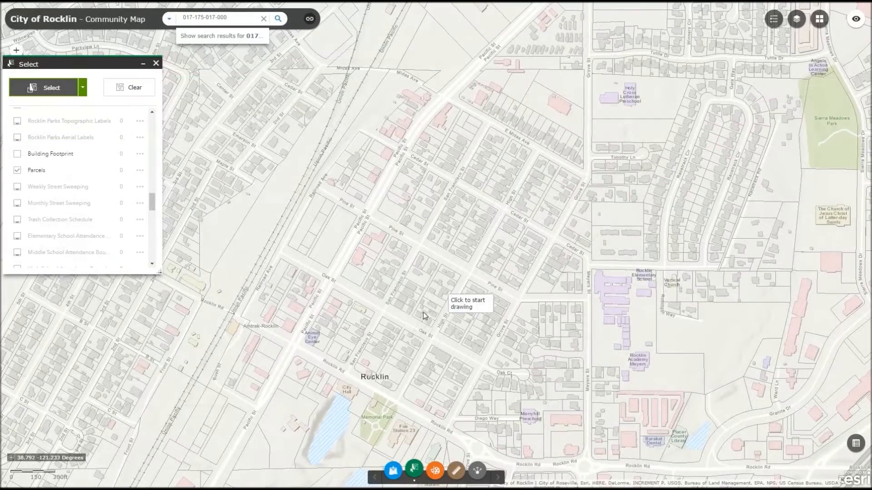
{"action": "left_click", "coordinate": [402, 305]}
{"action": "left_click", "coordinate": [421, 262]}
{"action": "left_click", "coordinate": [452, 275]}
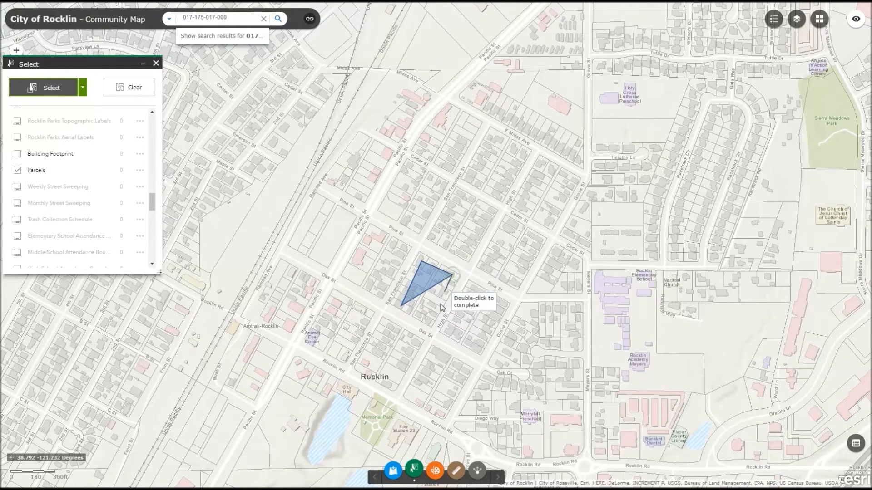
{"action": "double_click", "coordinate": [440, 316]}
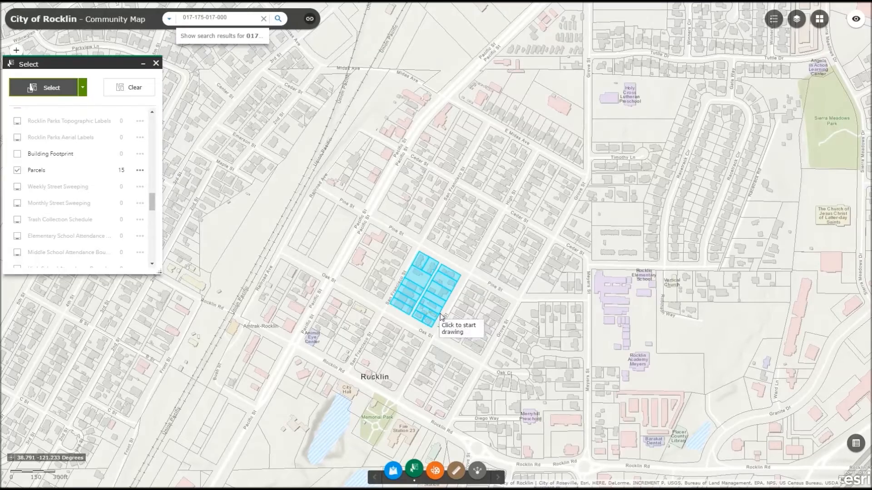
Export the selected parcels to a CSV file
{"action": "left_click", "coordinate": [139, 170]}
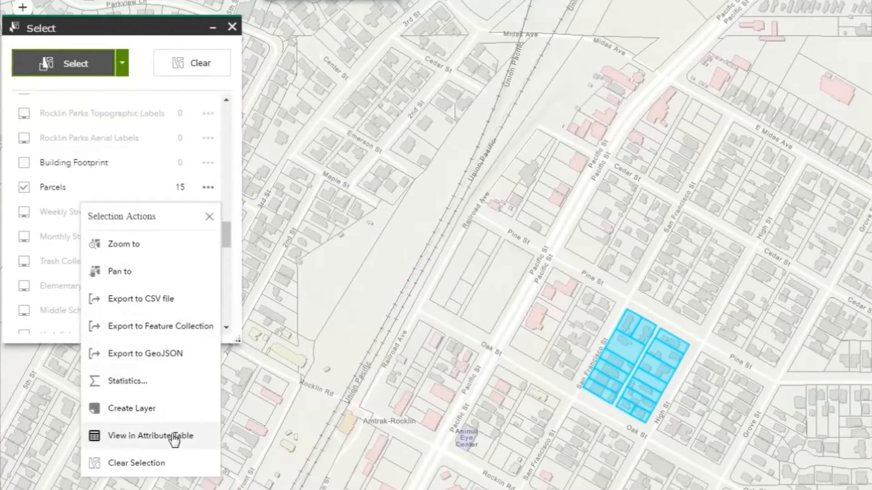
{"action": "left_click", "coordinate": [162, 300]}
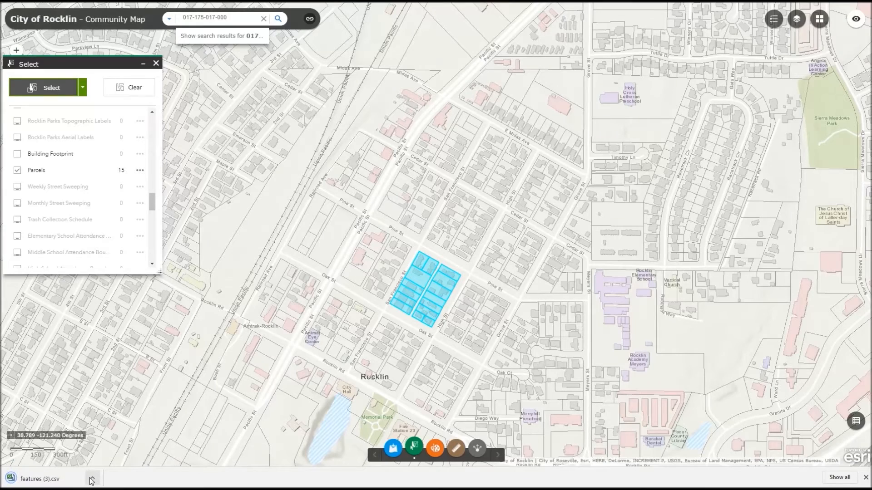
Open the exported parcels CSV file in Excel to review it, close it, and clear the parcel selection on the map
{"action": "left_click", "coordinate": [91, 479]}
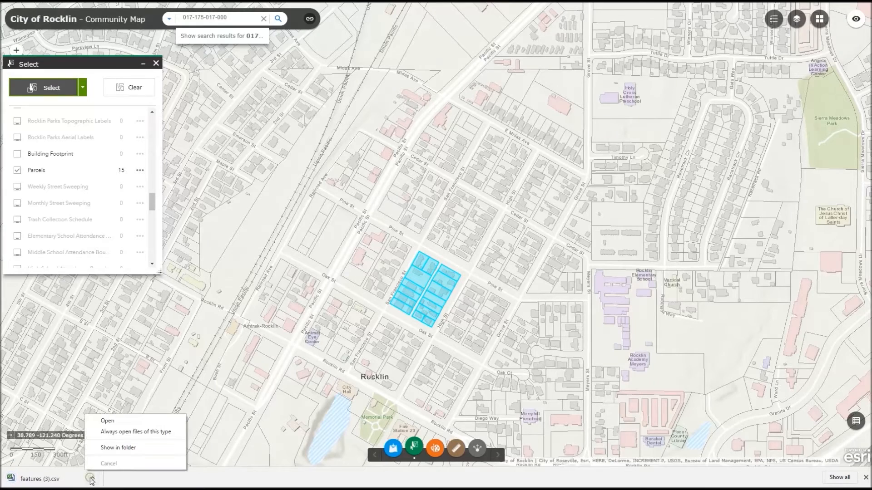
{"action": "left_click", "coordinate": [108, 421]}
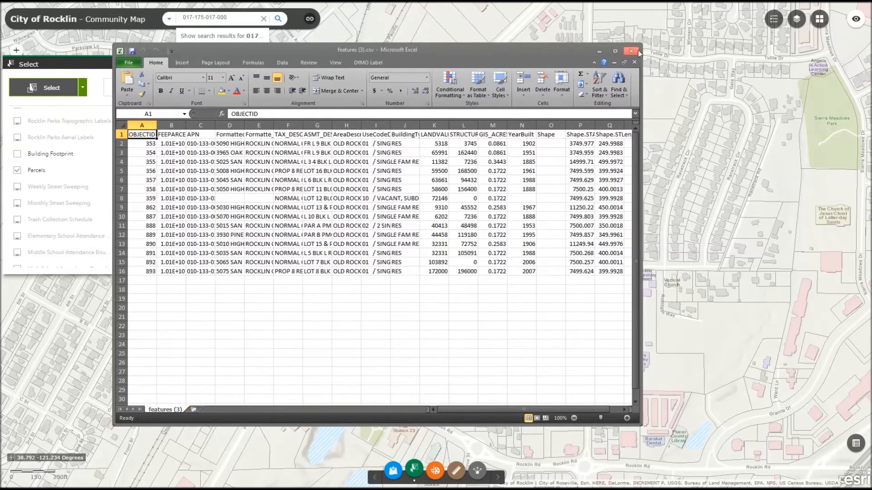
{"action": "left_click", "coordinate": [636, 52]}
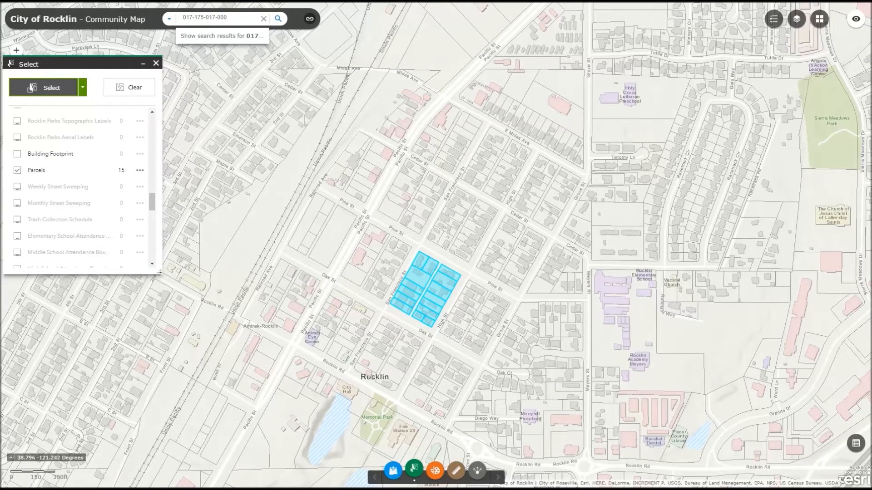
{"action": "left_click", "coordinate": [135, 96]}
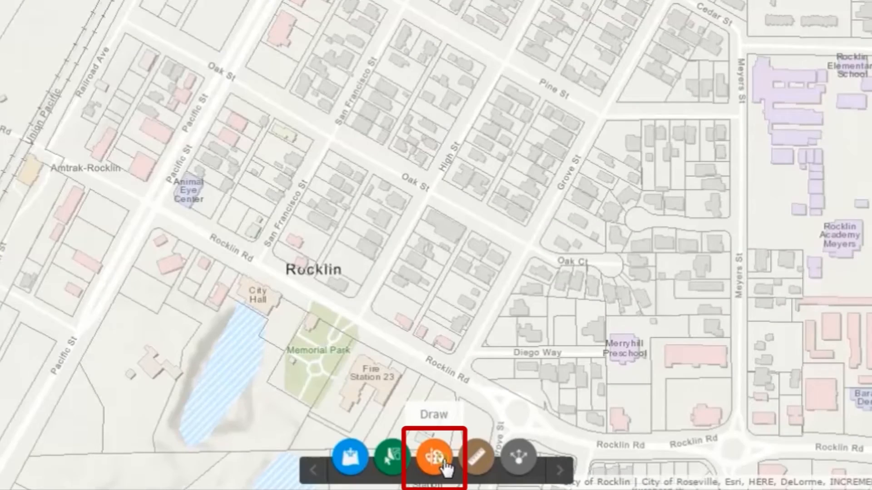
Set up the Draw tool for a polygon with the translucent red dark-outlined symbol and an outline width of 3
{"action": "left_click", "coordinate": [442, 466]}
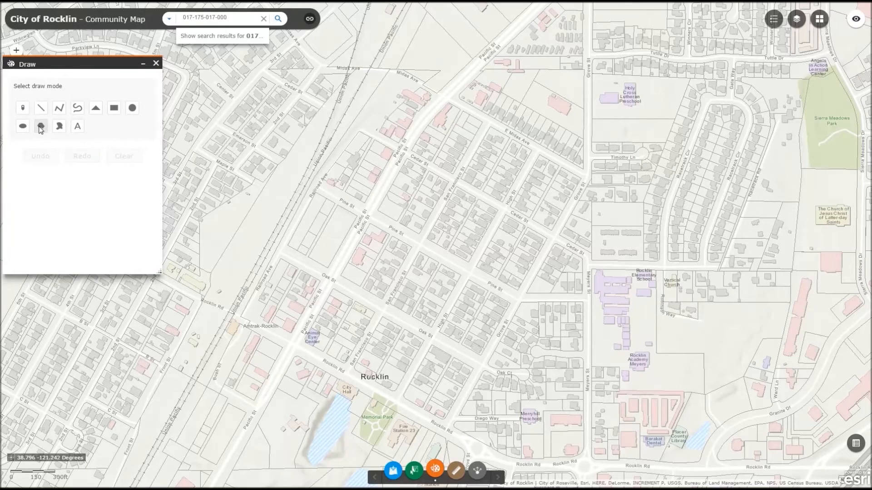
{"action": "left_click", "coordinate": [41, 128]}
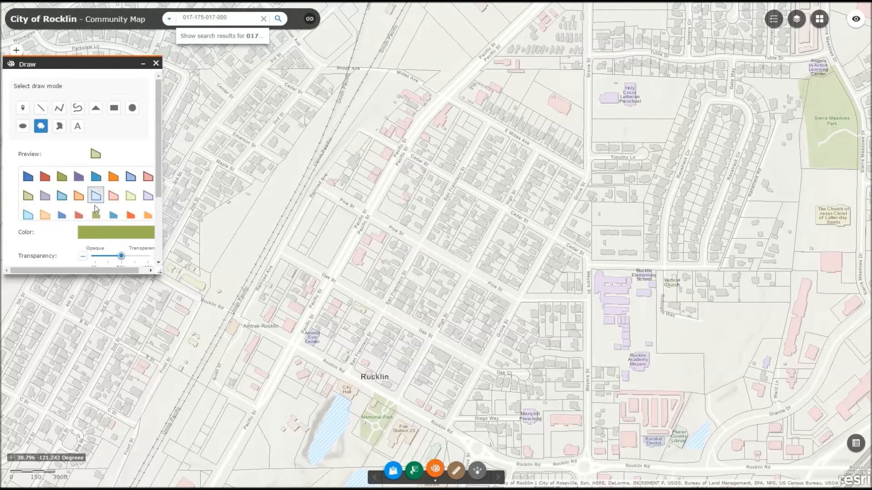
{"action": "left_click_drag", "start_coordinate": [108, 271], "coordinate": [127, 272]}
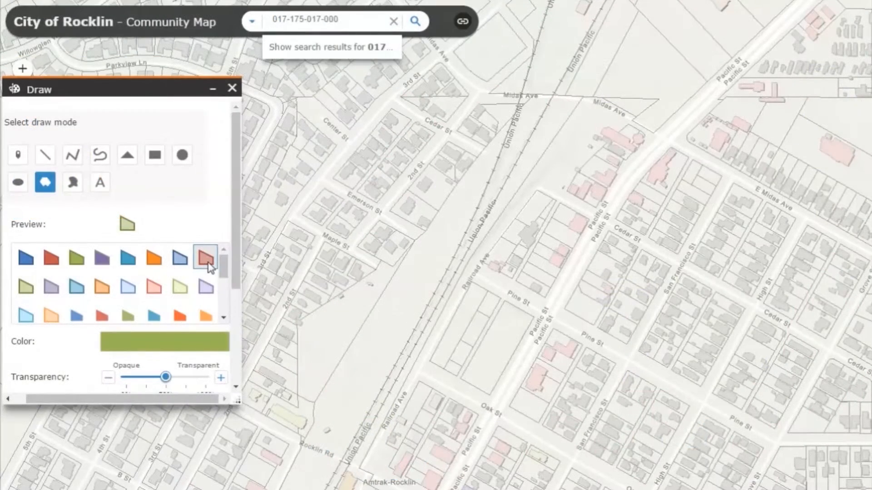
{"action": "left_click", "coordinate": [138, 177]}
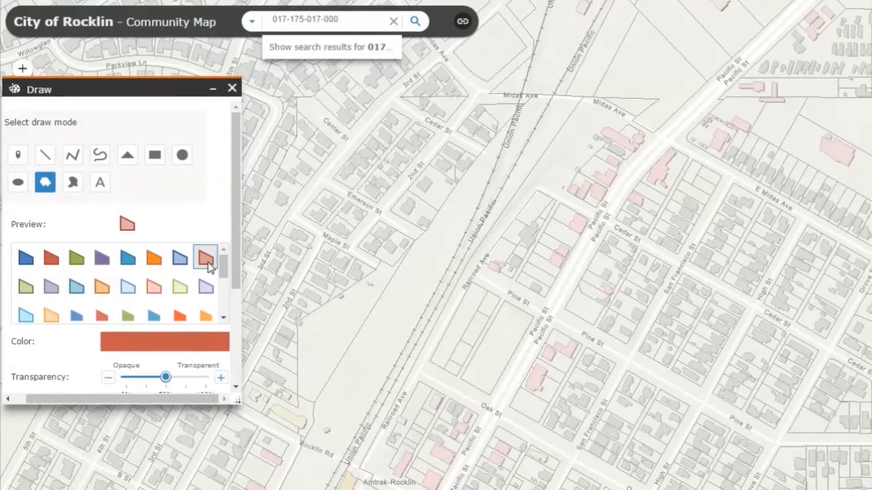
{"action": "scroll", "coordinate": [227, 336], "scroll_direction": "down", "scroll_amount": 3}
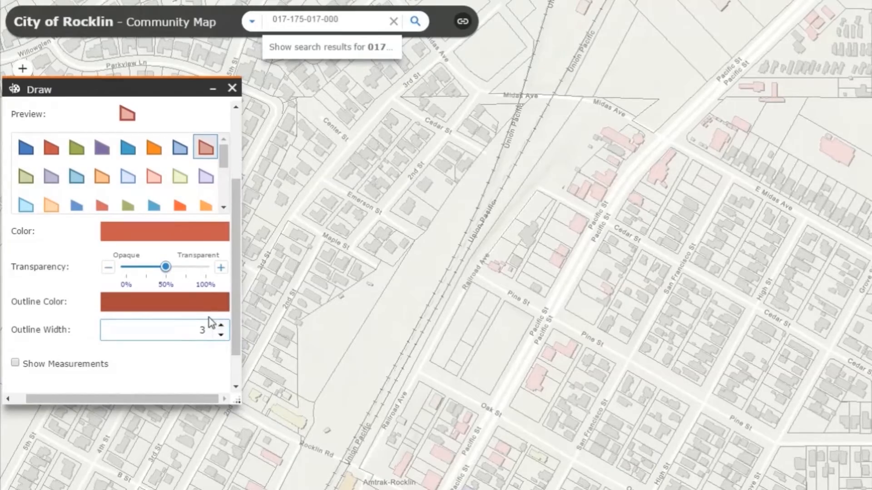
Draw a four-cornered polygon over the block bounded by San Francisco St, Pine St, High St and Oak St
{"action": "left_click", "coordinate": [582, 450]}
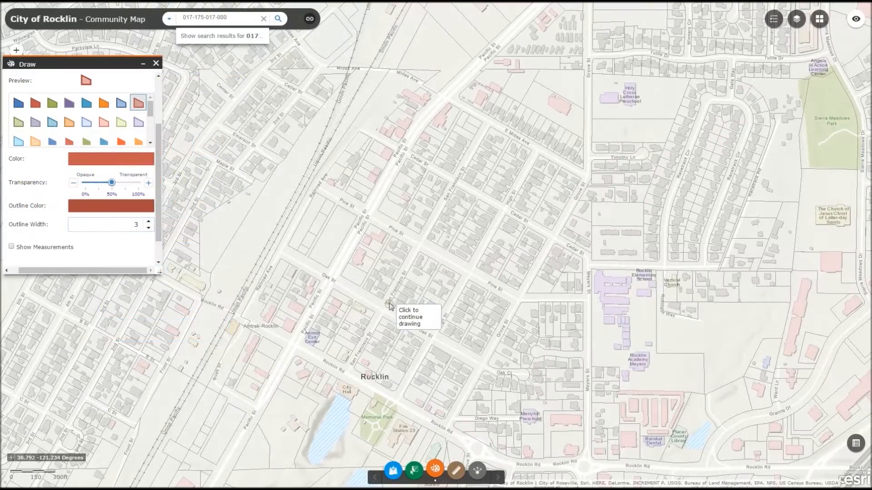
{"action": "left_click", "coordinate": [419, 252]}
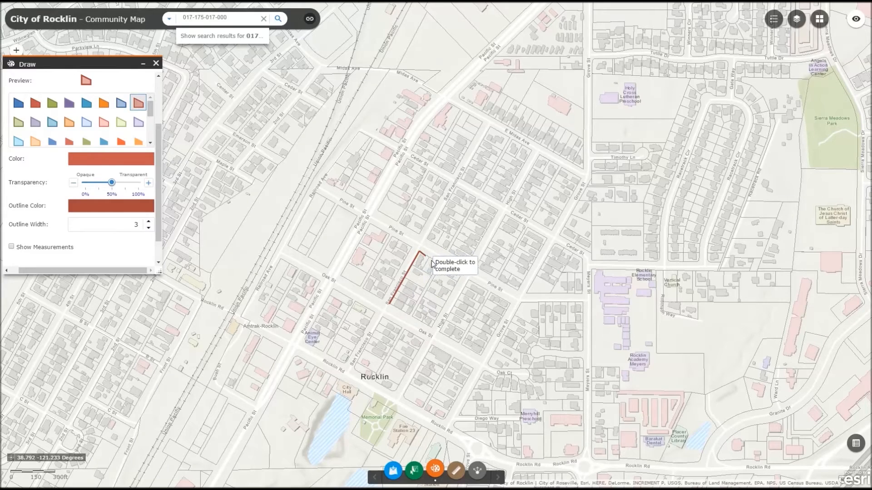
{"action": "left_click", "coordinate": [461, 276]}
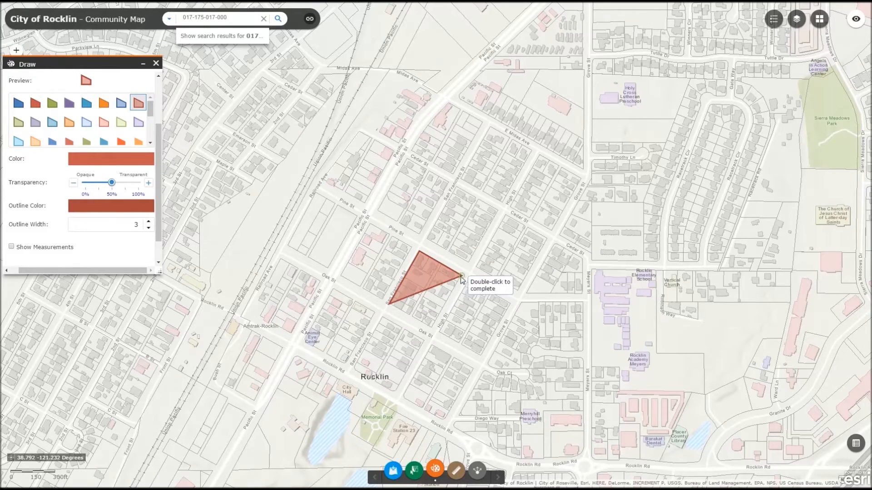
{"action": "left_click", "coordinate": [429, 326]}
{"action": "double_click", "coordinate": [429, 327]}
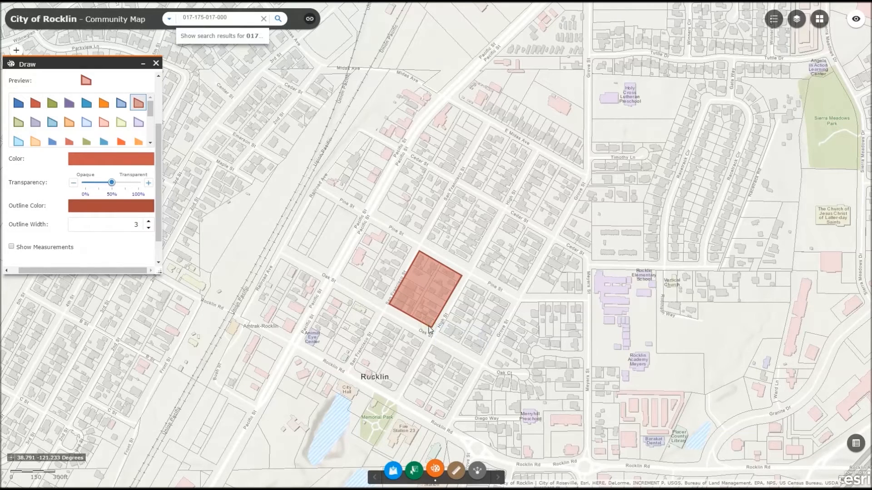
Place an orange pin point symbol of size 50 inside the red polygon
{"action": "left_click_drag", "start_coordinate": [158, 155], "coordinate": [151, 104]}
{"action": "left_click", "coordinate": [12, 109]}
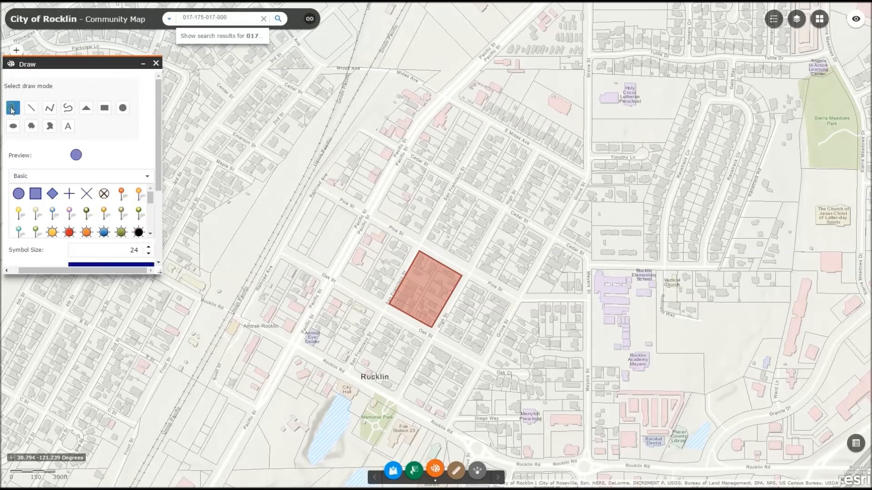
{"action": "left_click", "coordinate": [138, 193]}
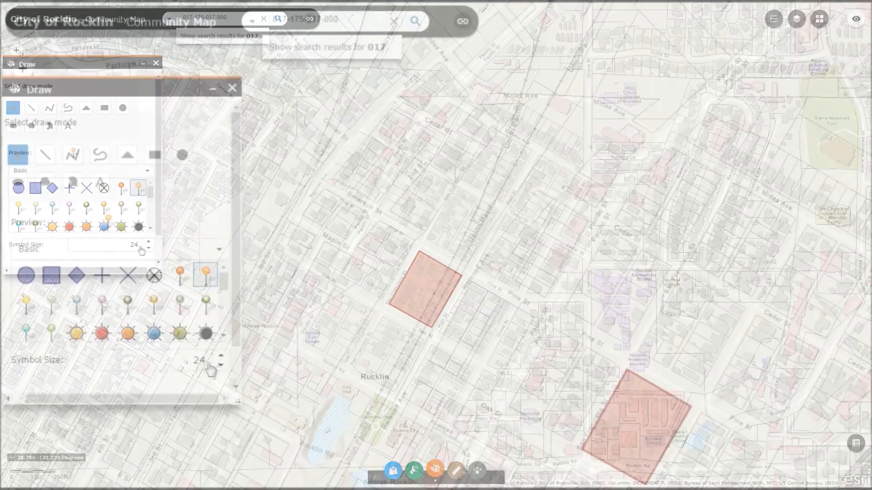
{"action": "left_click", "coordinate": [221, 358]}
{"action": "left_click", "coordinate": [221, 357]}
{"action": "left_click", "coordinate": [221, 357]}
{"action": "left_click", "coordinate": [221, 358]}
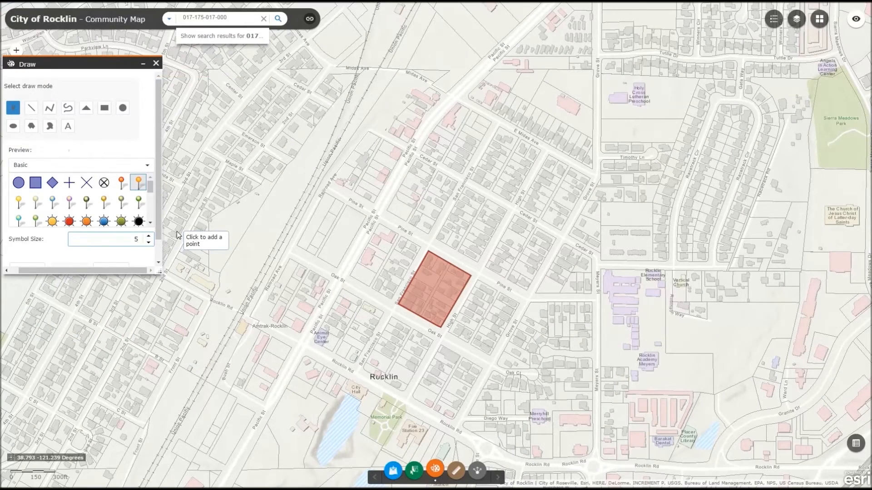
{"action": "type", "text": "50"}
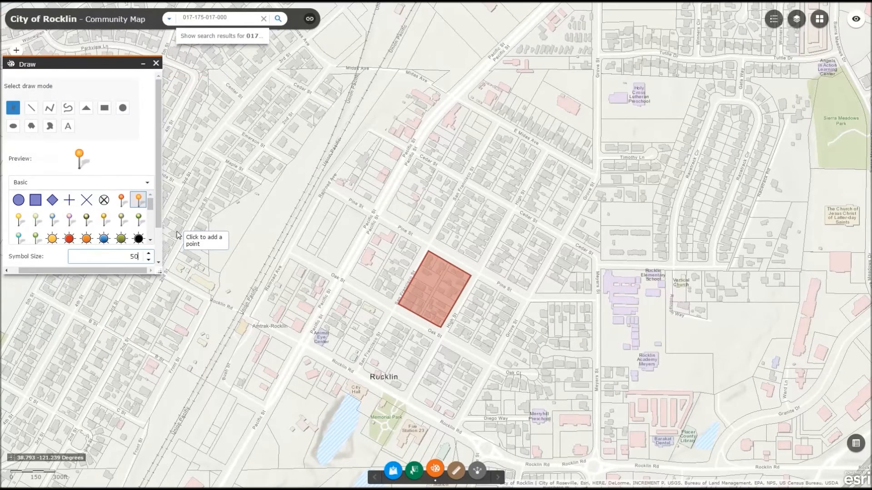
{"action": "left_click", "coordinate": [434, 282]}
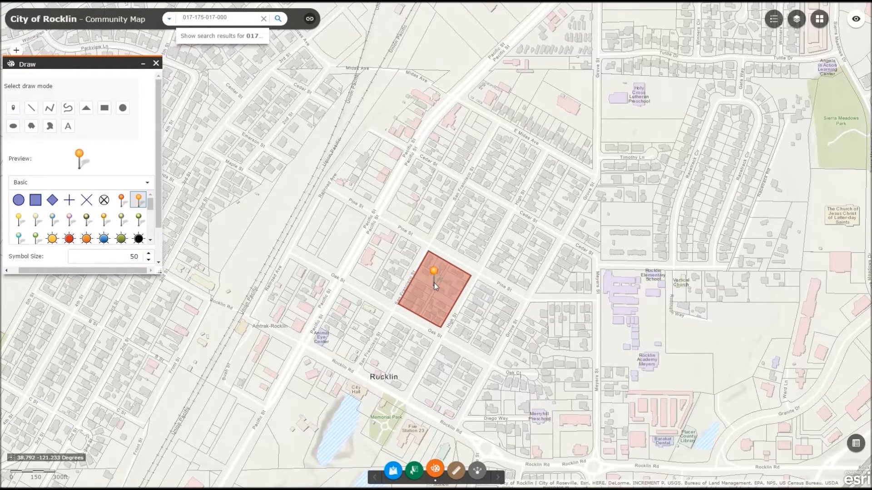
Place the text label "This Area" in font size 27 just above the red polygon
{"action": "left_click", "coordinate": [68, 127]}
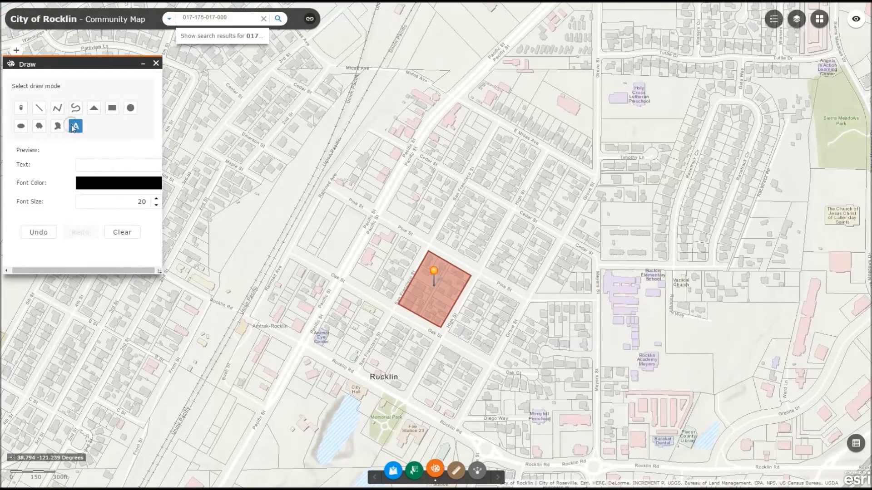
{"action": "type", "text": "This Ar"}
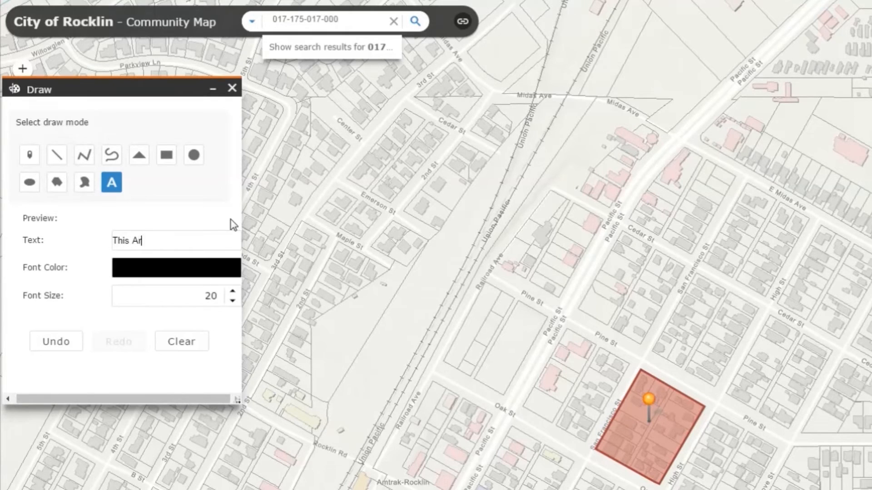
{"action": "left_click", "coordinate": [232, 296]}
{"action": "left_click", "coordinate": [235, 301]}
{"action": "left_click", "coordinate": [233, 301]}
{"action": "left_click", "coordinate": [233, 300]}
{"action": "left_click", "coordinate": [234, 301]}
{"action": "left_click", "coordinate": [233, 300]}
{"action": "left_click", "coordinate": [233, 299]}
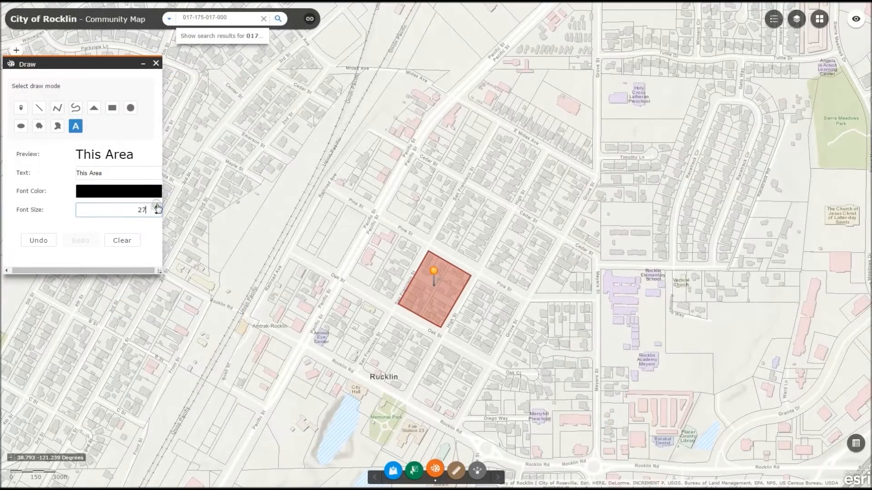
{"action": "left_click", "coordinate": [432, 247]}
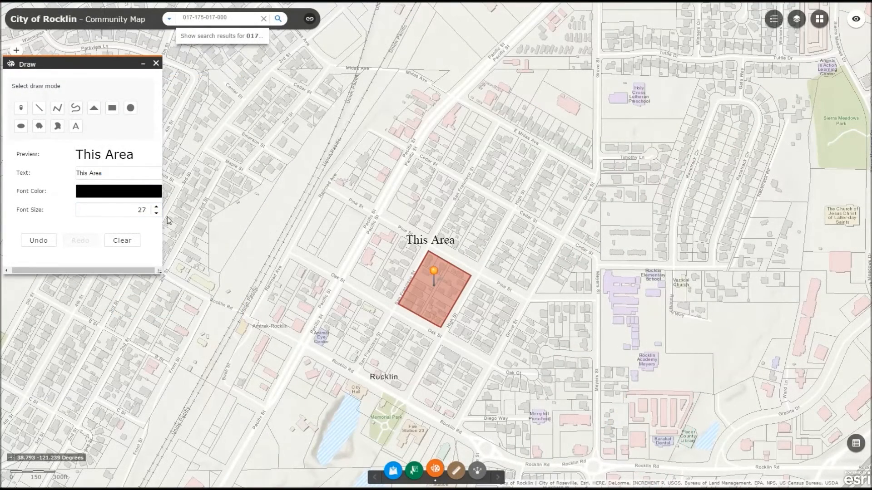
Clear all drawings from the map and close the Draw tool
{"action": "left_click", "coordinate": [127, 241]}
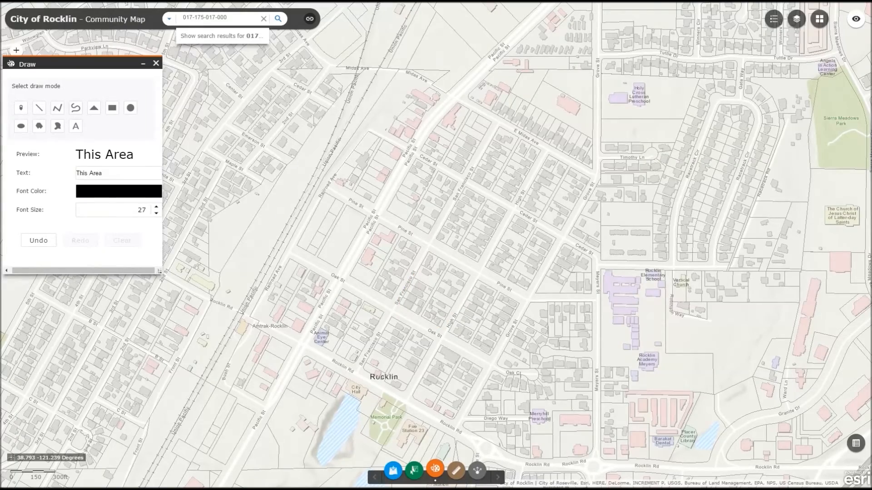
{"action": "left_click", "coordinate": [156, 64]}
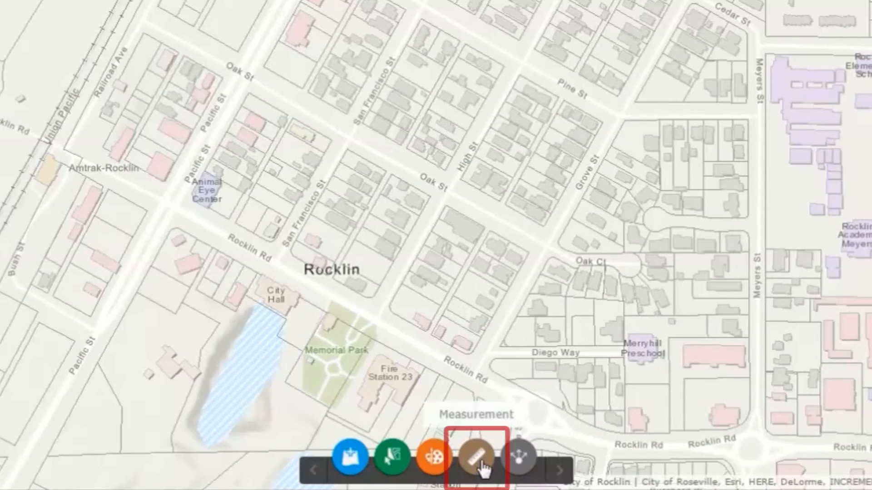
Measure the area of the block bounded by San Francisco St, Pine St, High St and Oak St in Sq Feet
{"action": "left_click", "coordinate": [477, 459]}
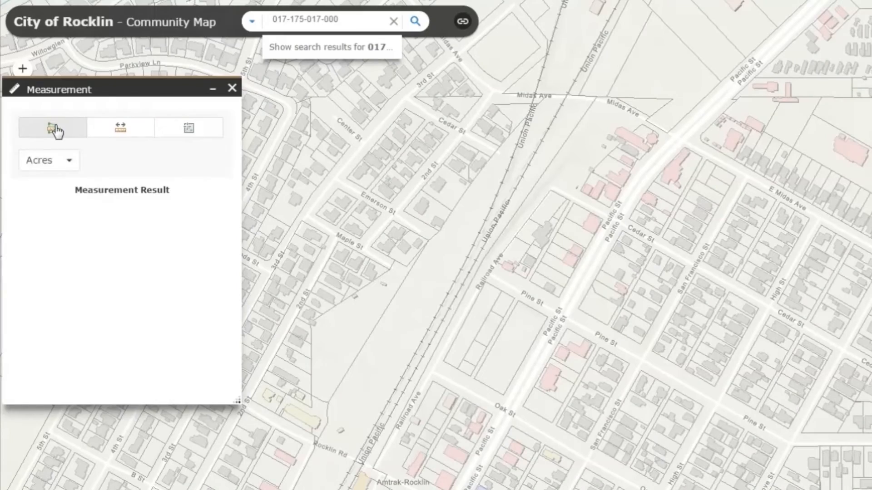
{"action": "left_click", "coordinate": [68, 161]}
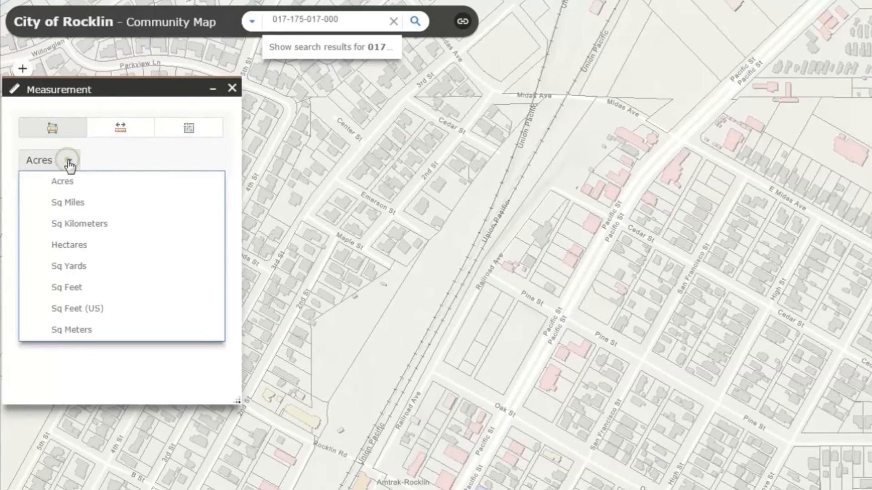
{"action": "left_click", "coordinate": [64, 287]}
{"action": "left_click", "coordinate": [593, 448]}
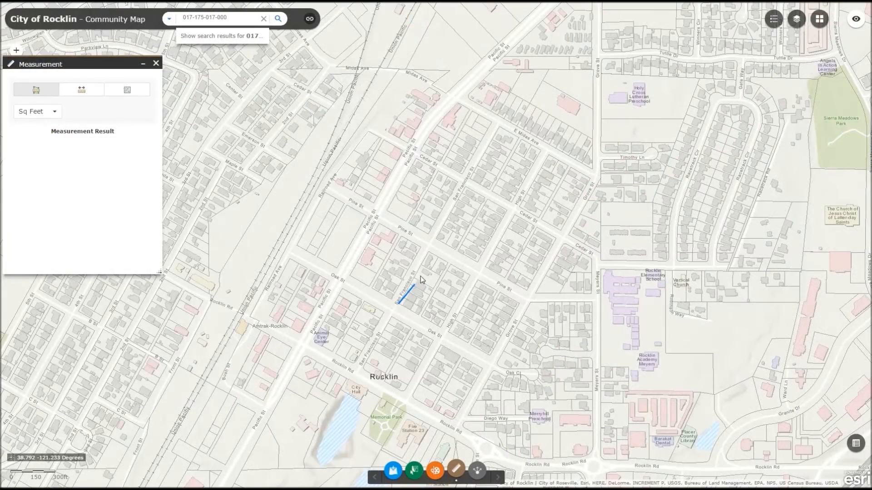
{"action": "left_click", "coordinate": [471, 276]}
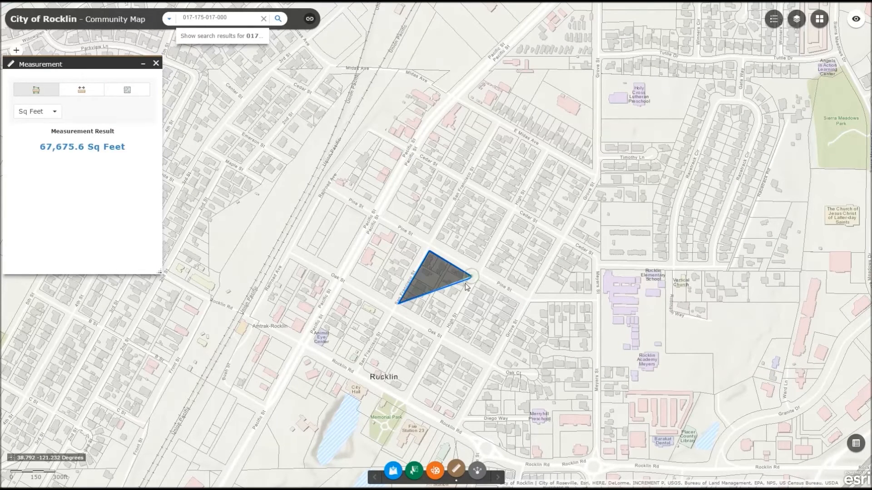
{"action": "double_click", "coordinate": [441, 327]}
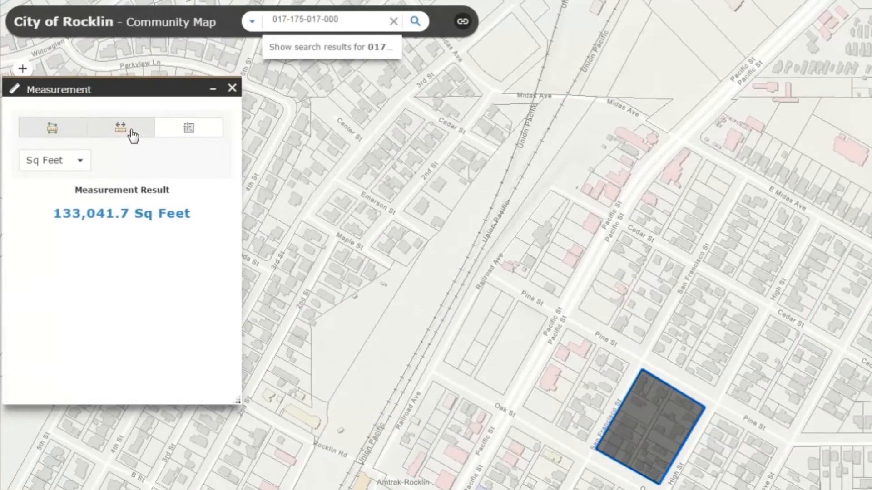
Measure the distance across the block from San Francisco St to High St in miles
{"action": "left_click", "coordinate": [133, 136]}
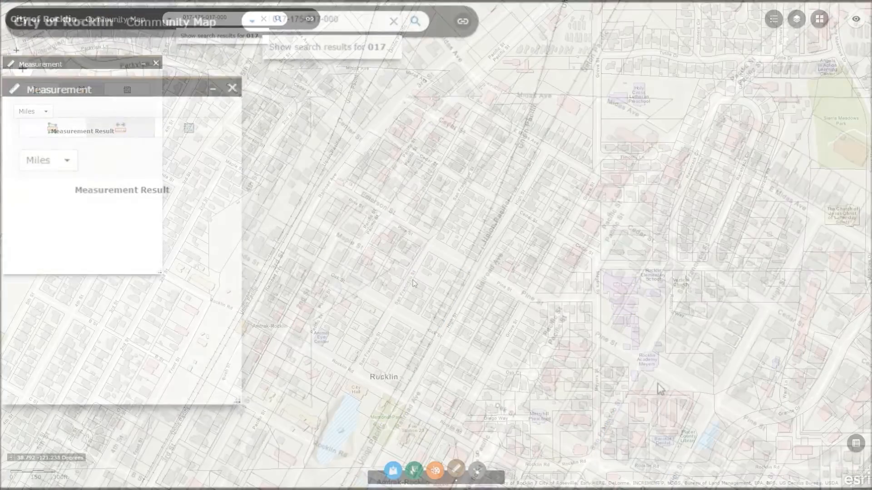
{"action": "left_click", "coordinate": [616, 402]}
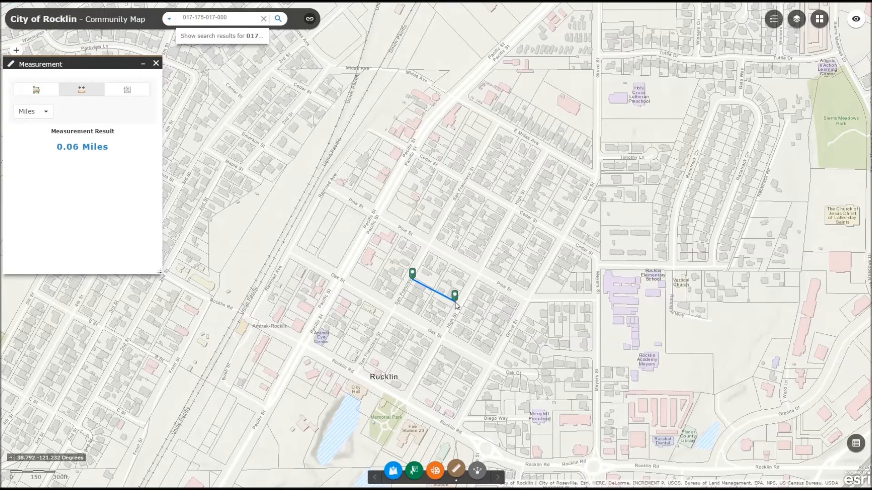
Measure the distance across the block from Oak St to Pine St in Feet (US), and switch to the location measurement
{"action": "left_click", "coordinate": [46, 112]}
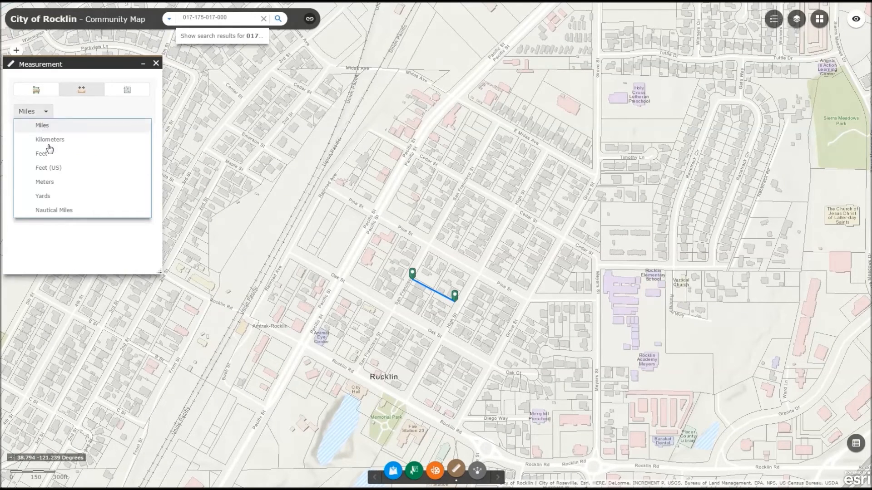
{"action": "left_click", "coordinate": [61, 165]}
{"action": "left_click", "coordinate": [419, 312]}
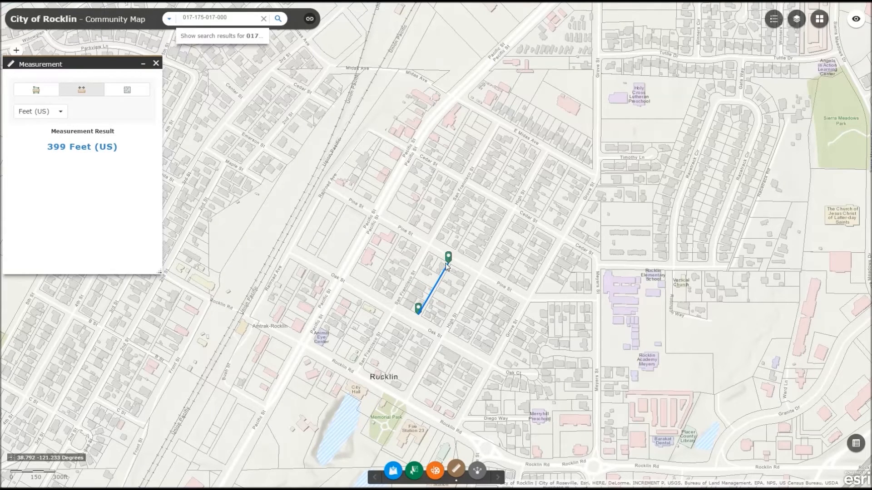
{"action": "left_click", "coordinate": [128, 91]}
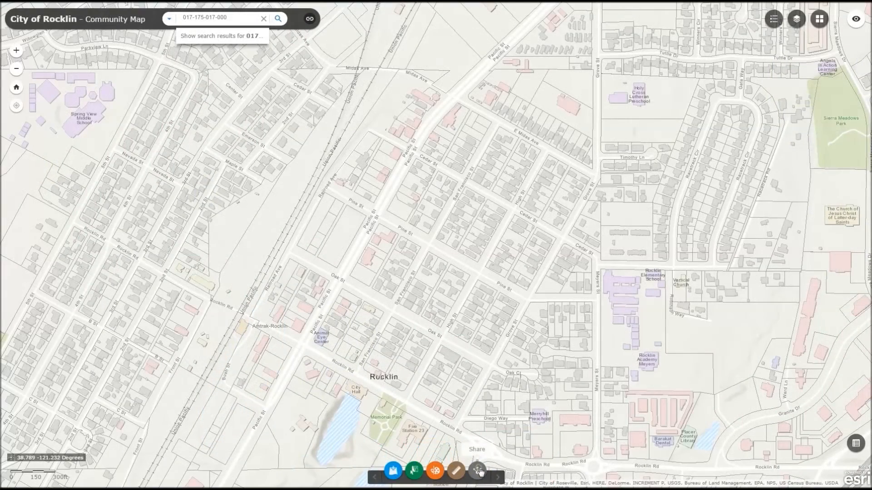
Review the Share tool's app link, social media and website embed options, and close it
{"action": "left_click", "coordinate": [477, 471]}
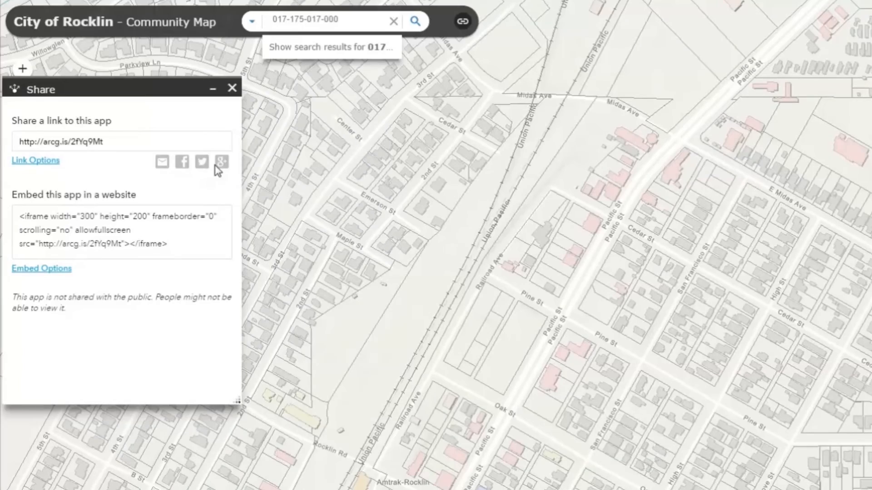
{"action": "left_click", "coordinate": [232, 88]}
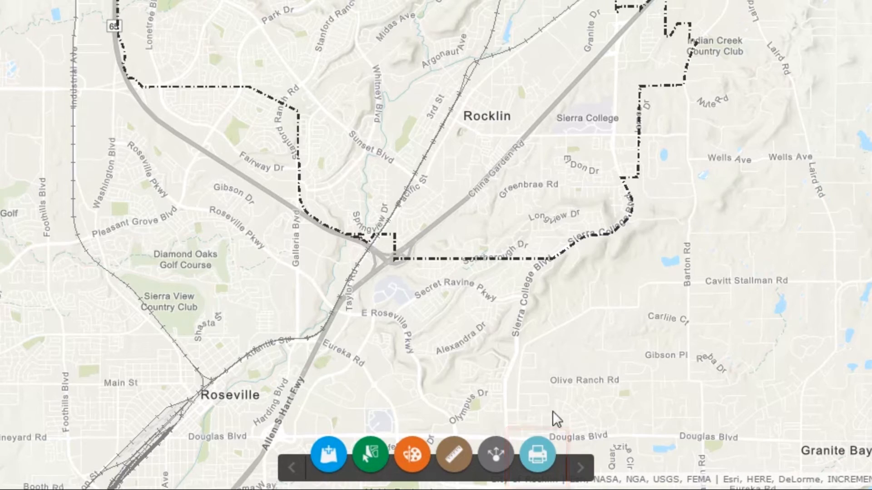
Switch to the aerial imagery basemap and print the map as a Letter ANSI A Landscape PDF, opening the resulting print
{"action": "left_click", "coordinate": [539, 455]}
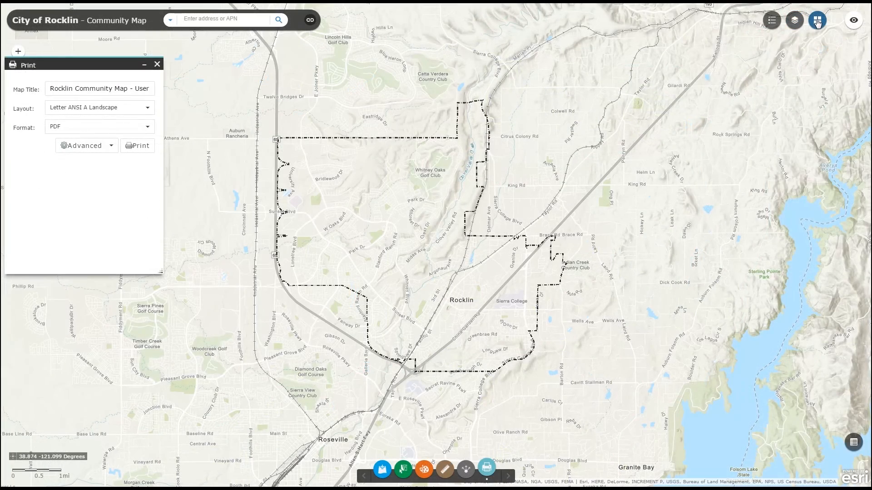
{"action": "left_click", "coordinate": [817, 21]}
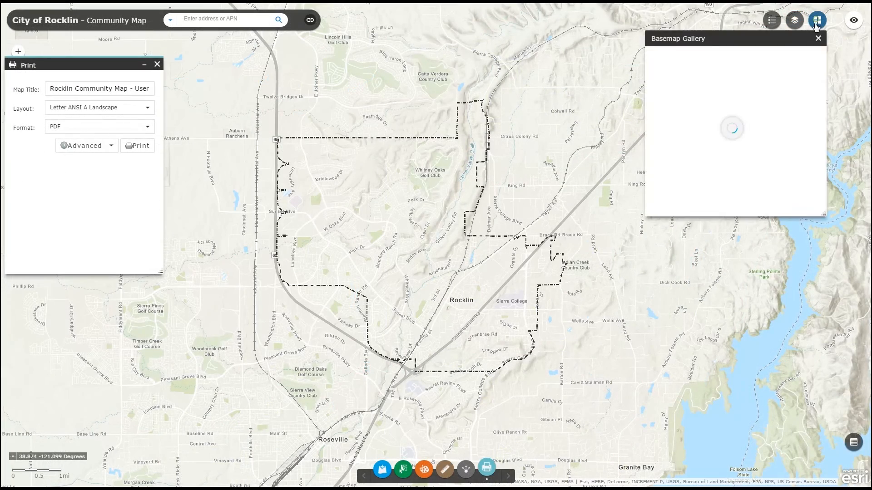
{"action": "left_click", "coordinate": [729, 179]}
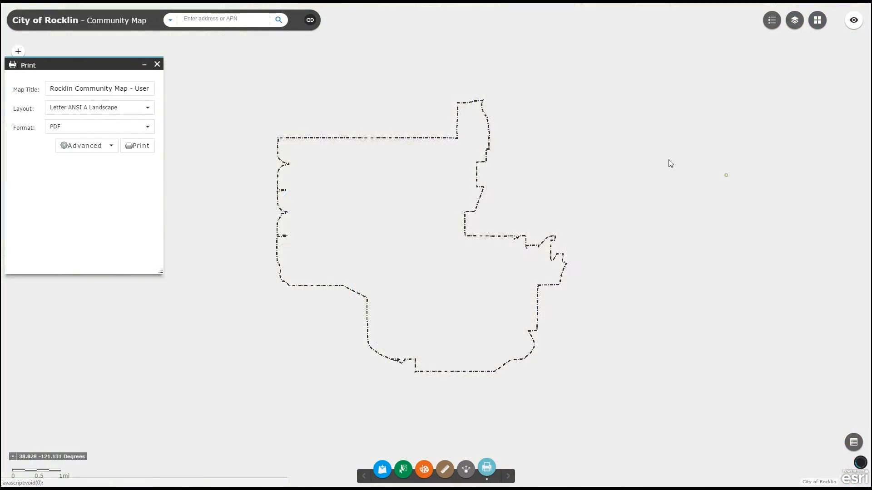
{"action": "left_click", "coordinate": [137, 146]}
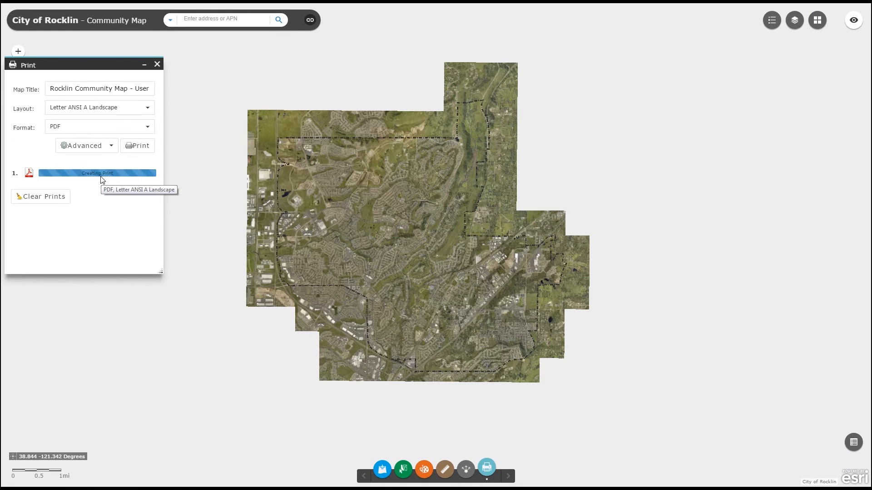
{"action": "left_click", "coordinate": [103, 179]}
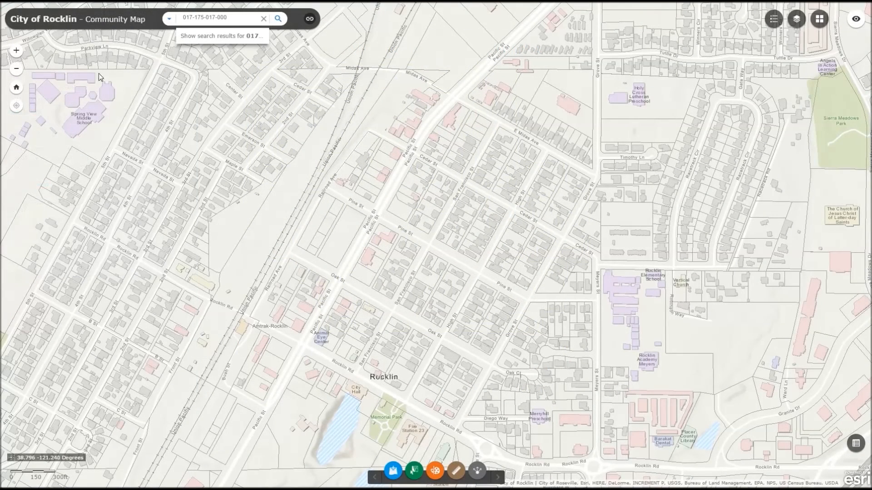
Return the map to its default home extent
{"action": "left_click", "coordinate": [17, 88]}
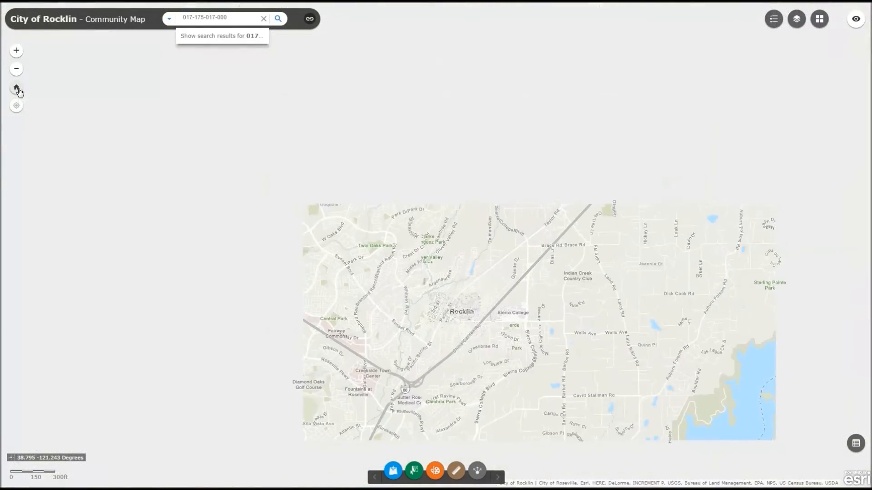